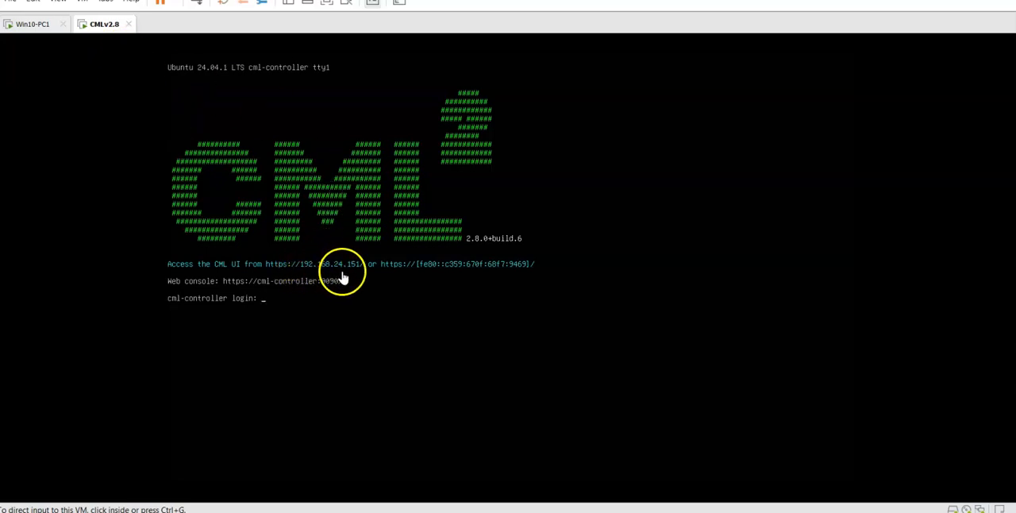
Log in to the controller console as sysadmin with the account password and test internet connectivity by pinging google.com.
left_click(294, 305)
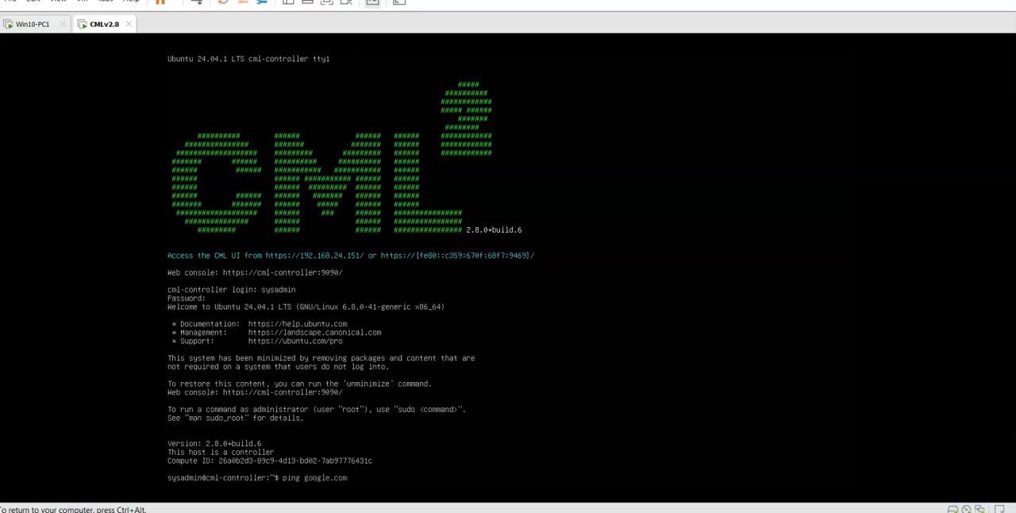
key("Return")
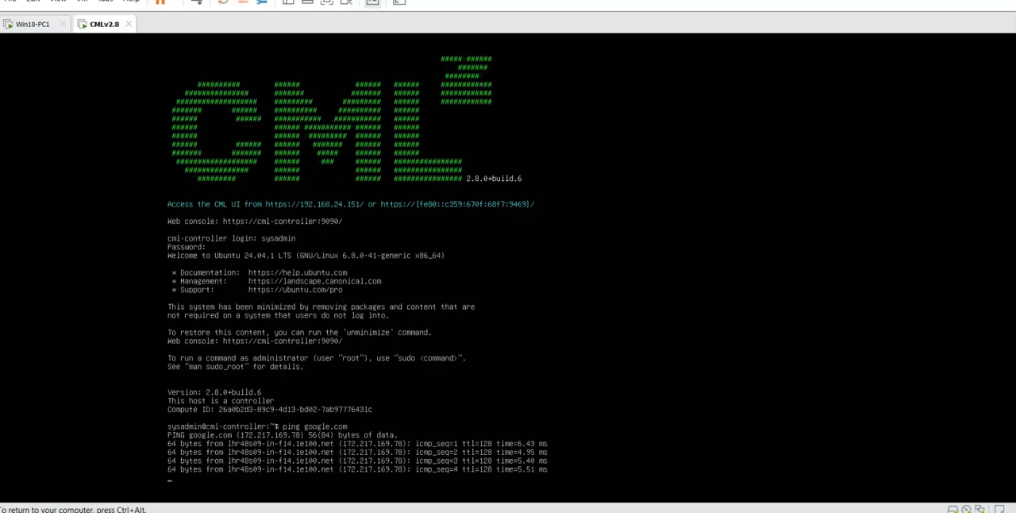
key("ctrl+c")
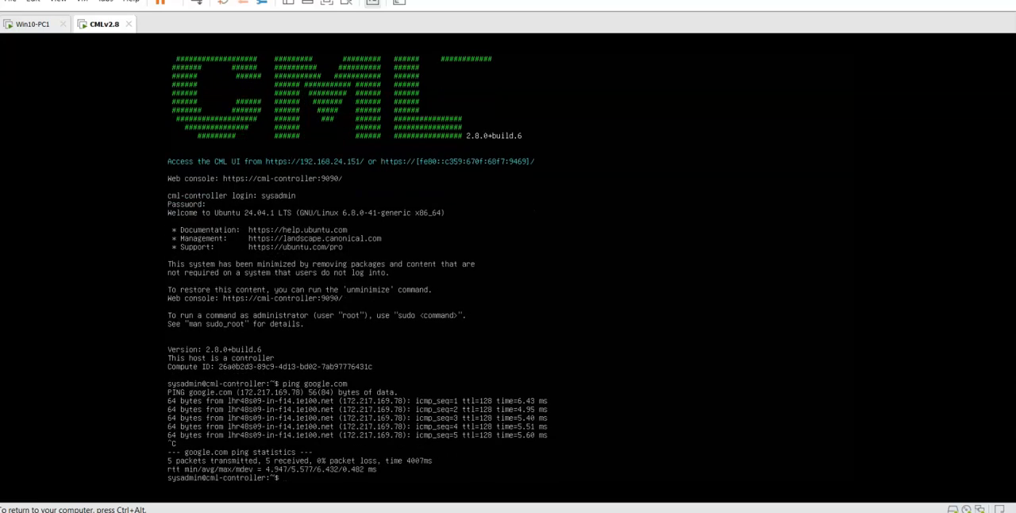
Exit the console session and switch to the Cisco Modeling Labs dashboard in the browser.
type("exit")
key("Return")
key("ctrl+alt")
left_click(601, 510)
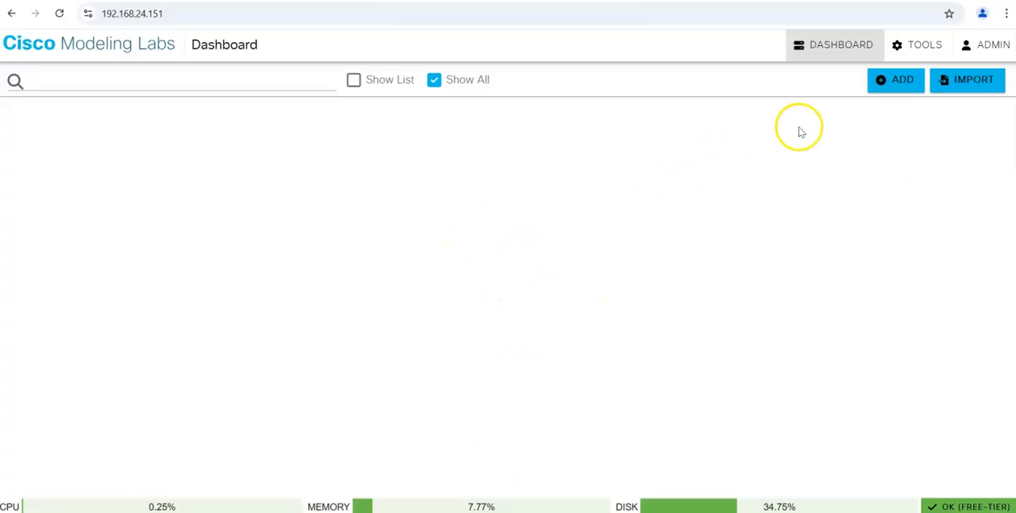
Create a new lab and place IOL, IOL-L2, Desktop, Ubuntu and External Connector nodes on the canvas.
left_click(895, 82)
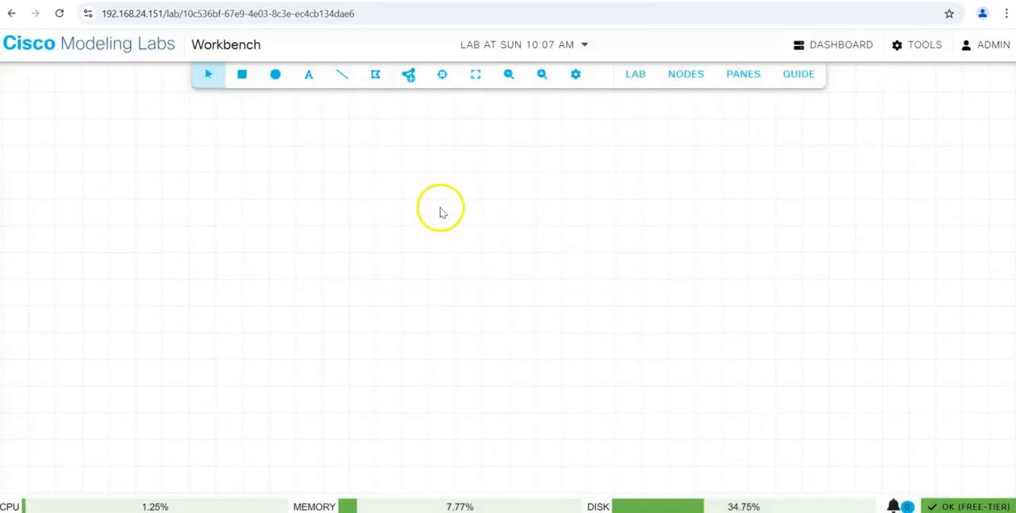
left_click(407, 73)
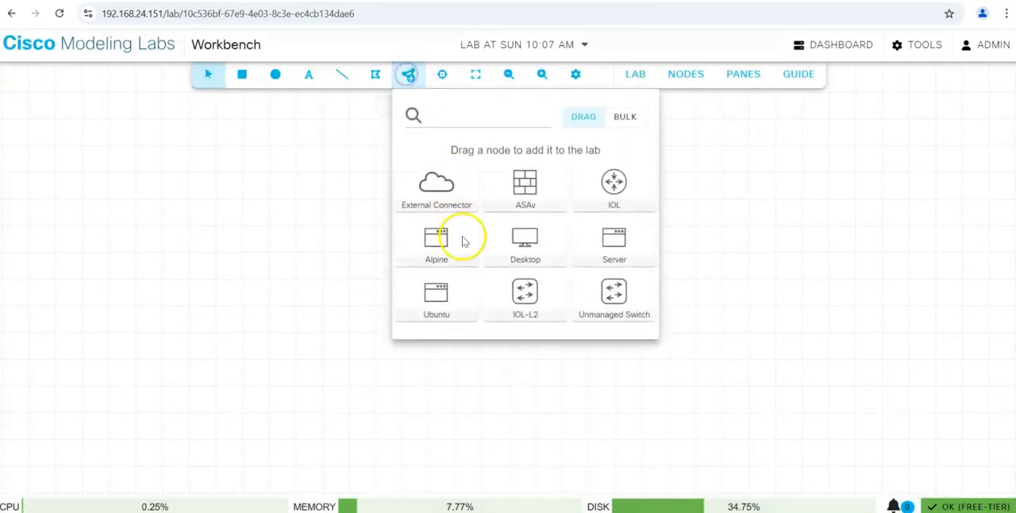
left_click_drag(613, 184, 696, 229)
left_click_drag(511, 273, 669, 334)
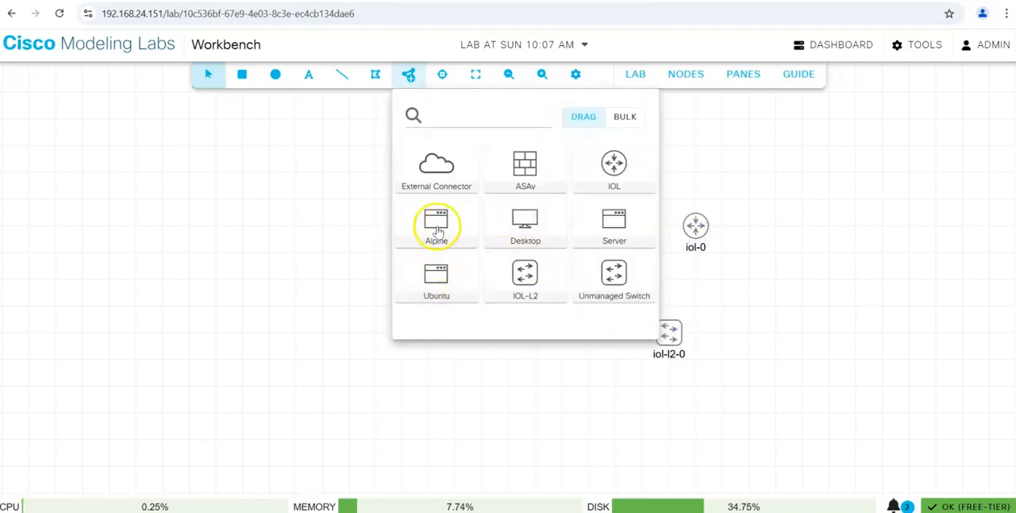
left_click_drag(524, 228, 224, 173)
left_click_drag(429, 280, 218, 274)
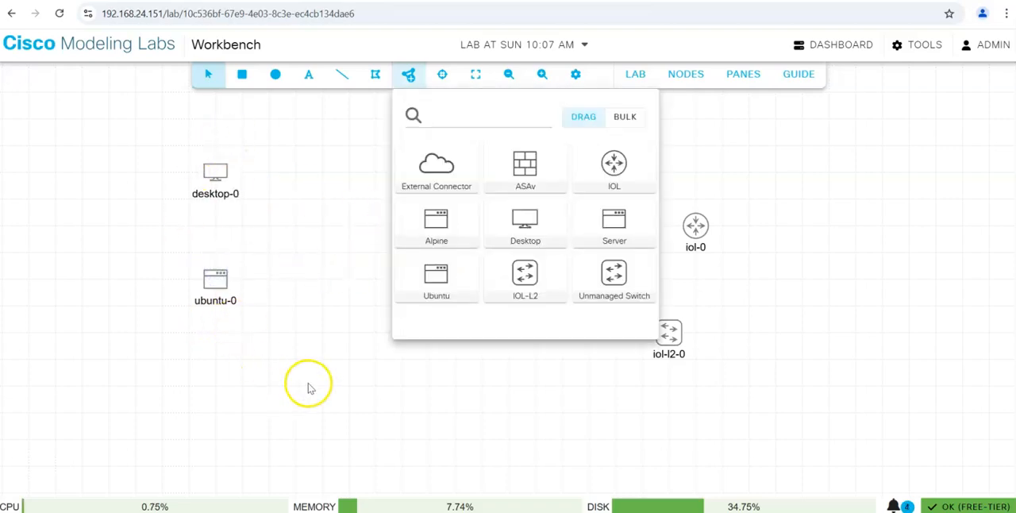
left_click_drag(434, 184, 828, 231)
left_click(474, 406)
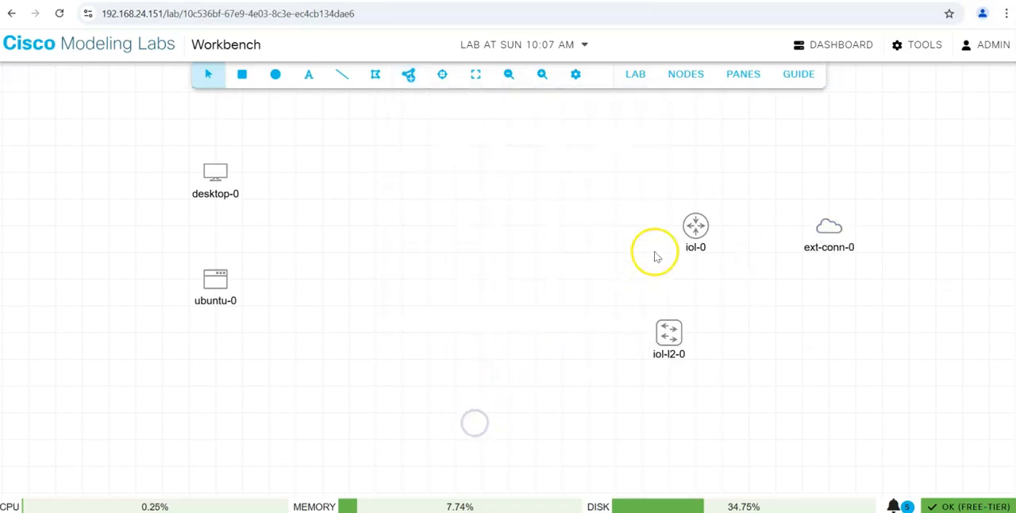
Move the IOL node toward the middle of the canvas and rename it Router.
left_click_drag(690, 232, 529, 236)
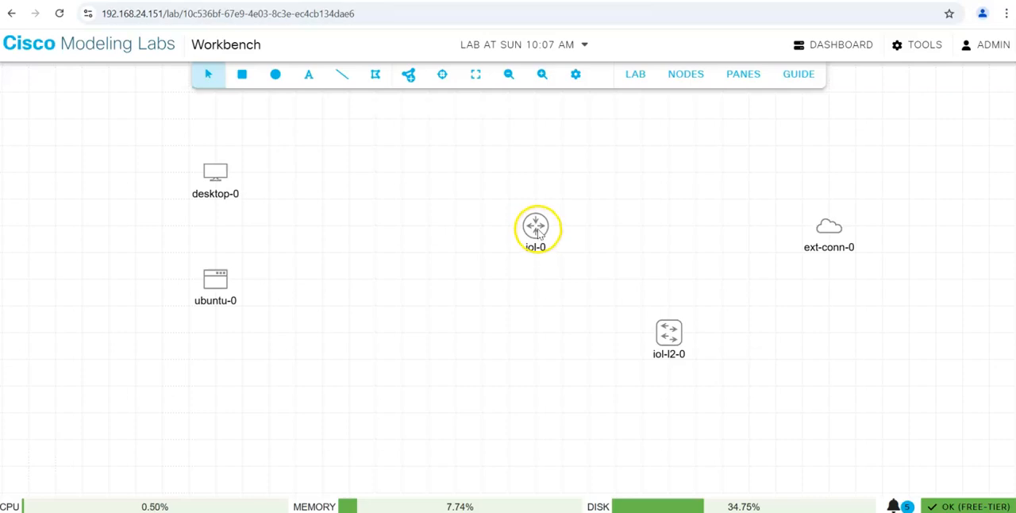
right_click(536, 229)
left_click(536, 227)
left_click(750, 201)
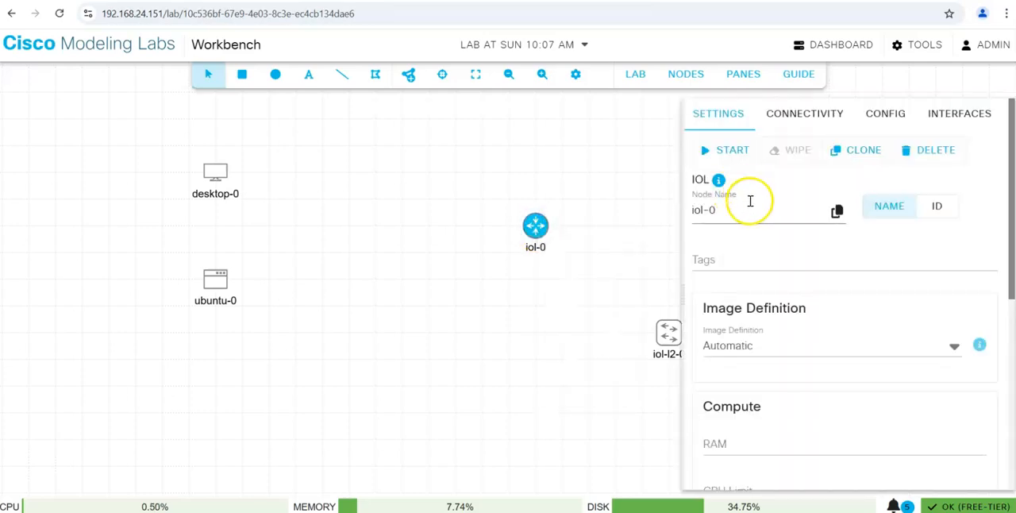
left_click_drag(751, 201, 671, 216)
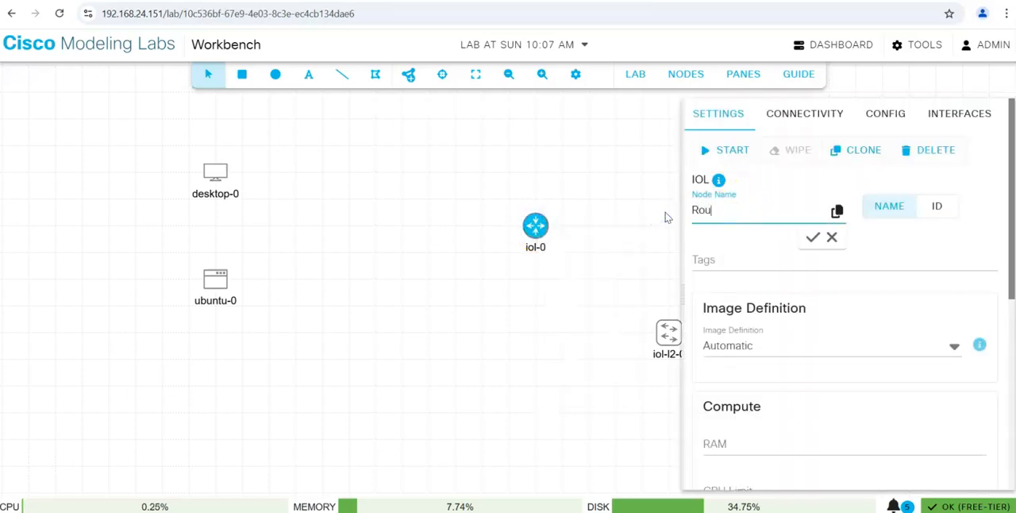
left_click(813, 237)
left_click(532, 338)
Move the IOL-L2 node to the left of the Router, level with it, and rename it Switch.
left_click_drag(645, 361, 418, 232)
right_click(415, 224)
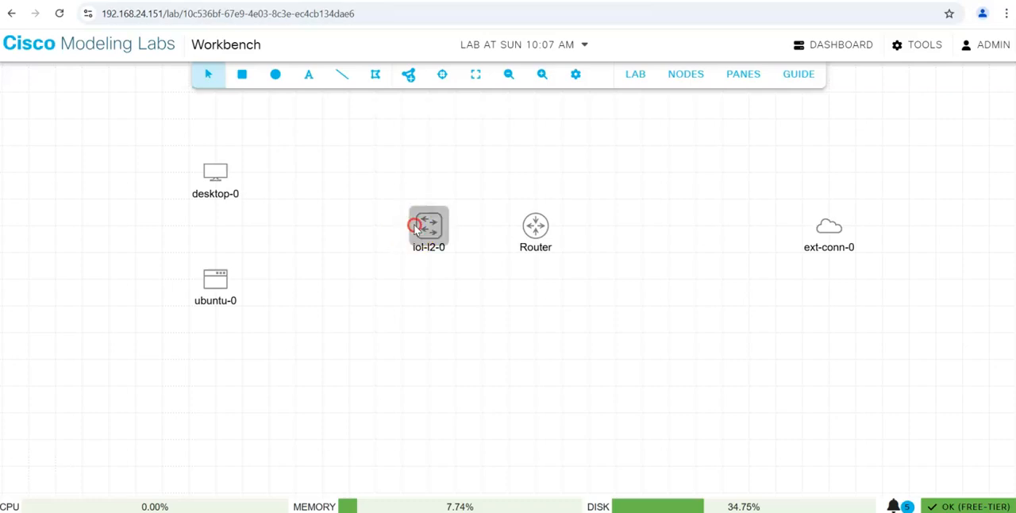
left_click(425, 224)
left_click(819, 218)
type("Switch")
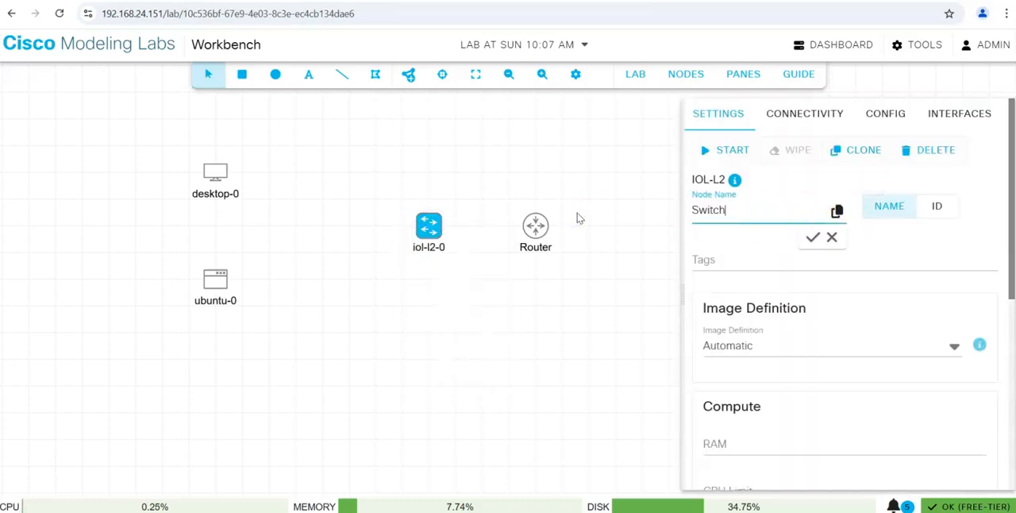
left_click(812, 236)
left_click(524, 307)
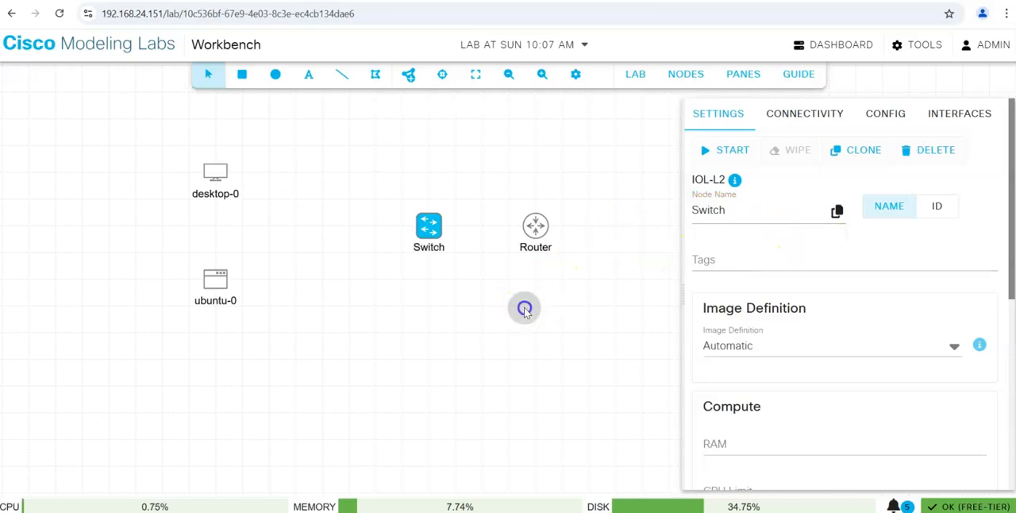
Move the external connector closer to the Router's right side and rename it ext-conn.
left_click_drag(833, 228, 697, 228)
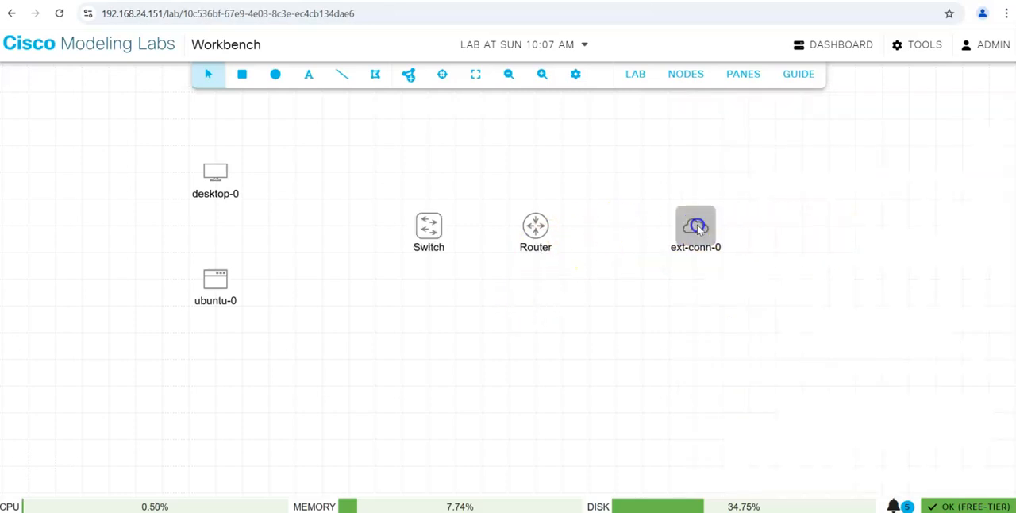
right_click(696, 228)
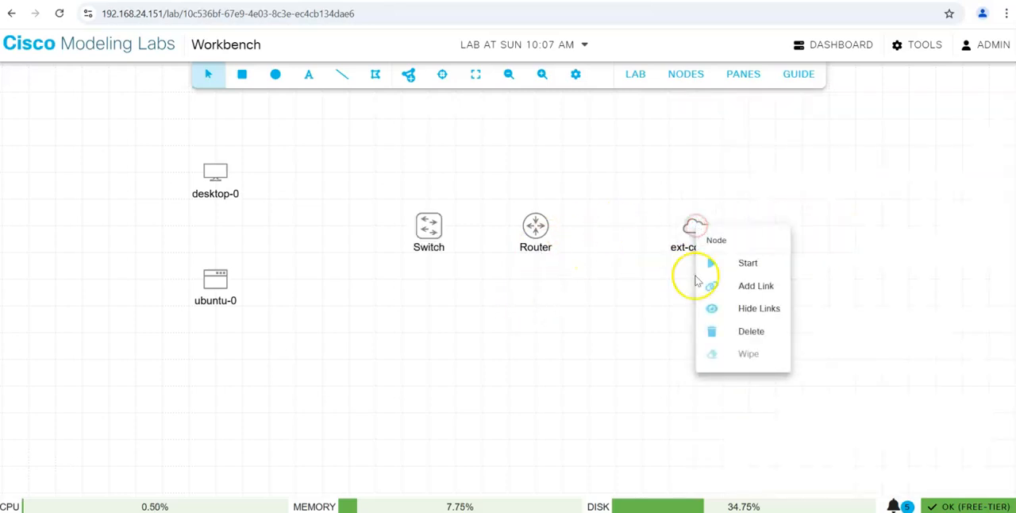
left_click(687, 229)
left_click(754, 213)
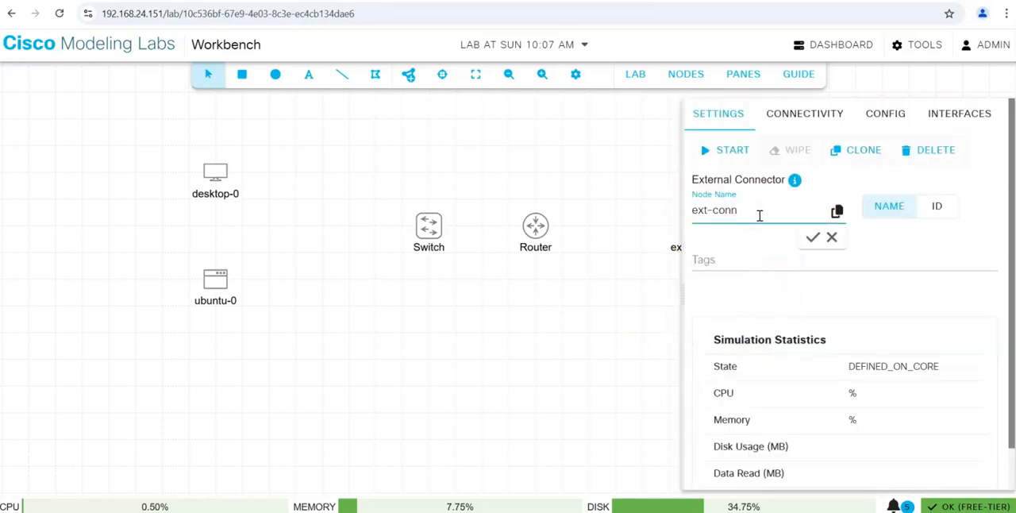
left_click(814, 237)
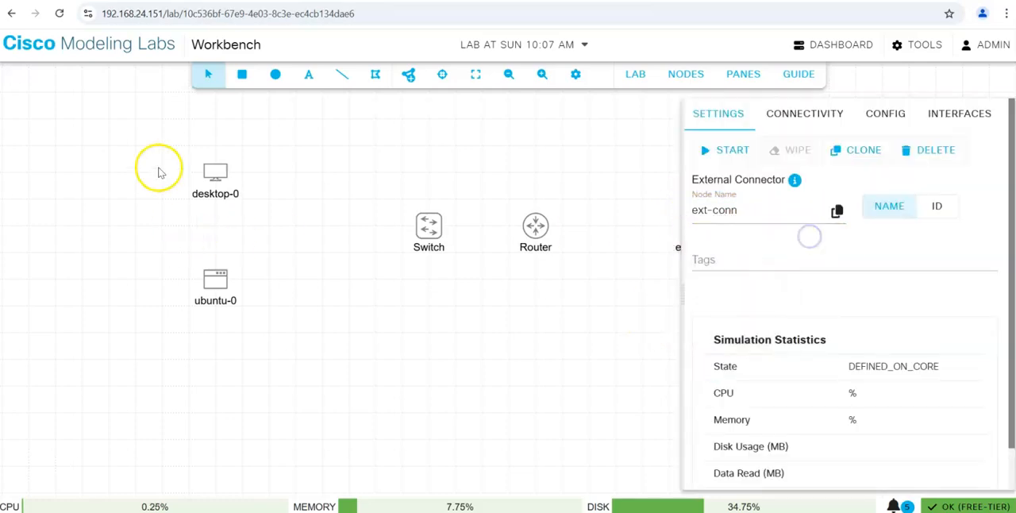
left_click(220, 196)
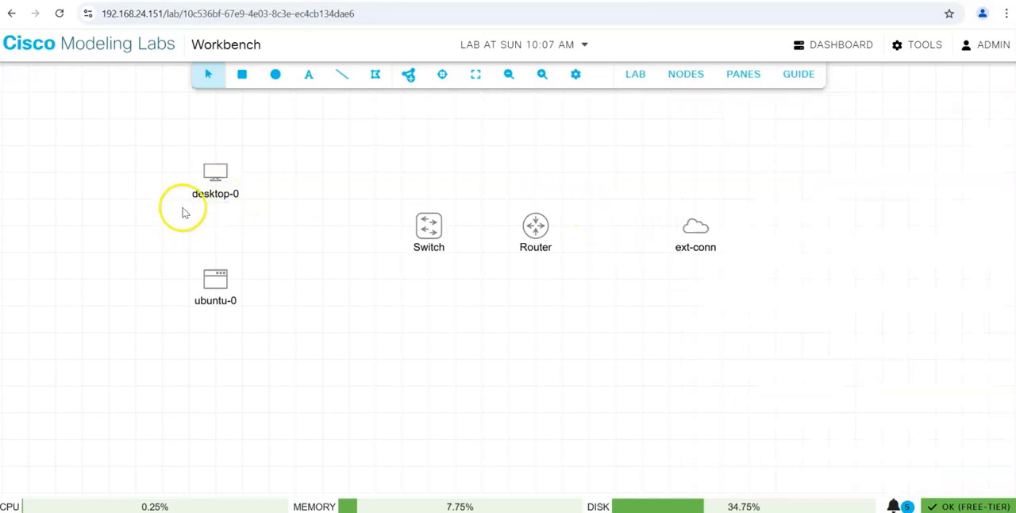
Rename the Desktop node as desktop.
left_click(215, 171)
left_click(772, 212)
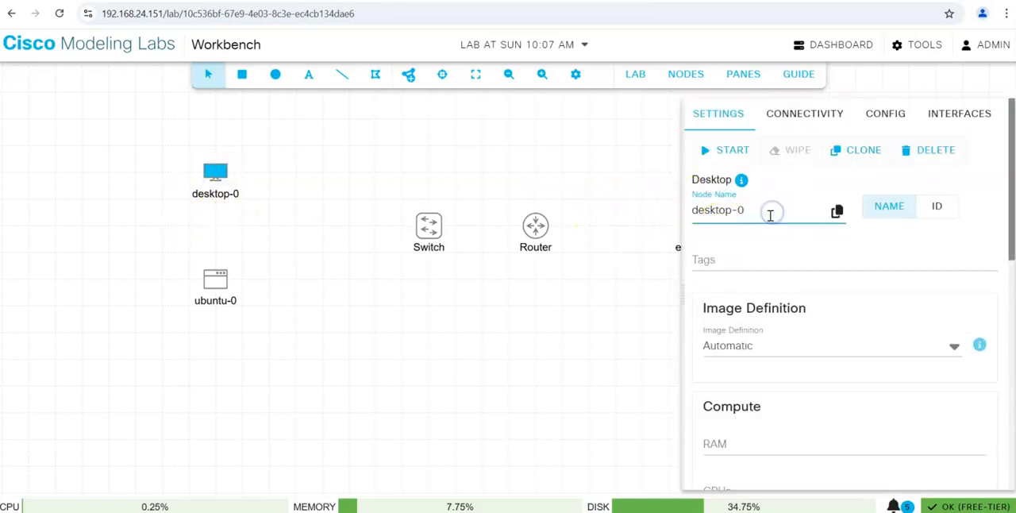
left_click(809, 240)
left_click(199, 285)
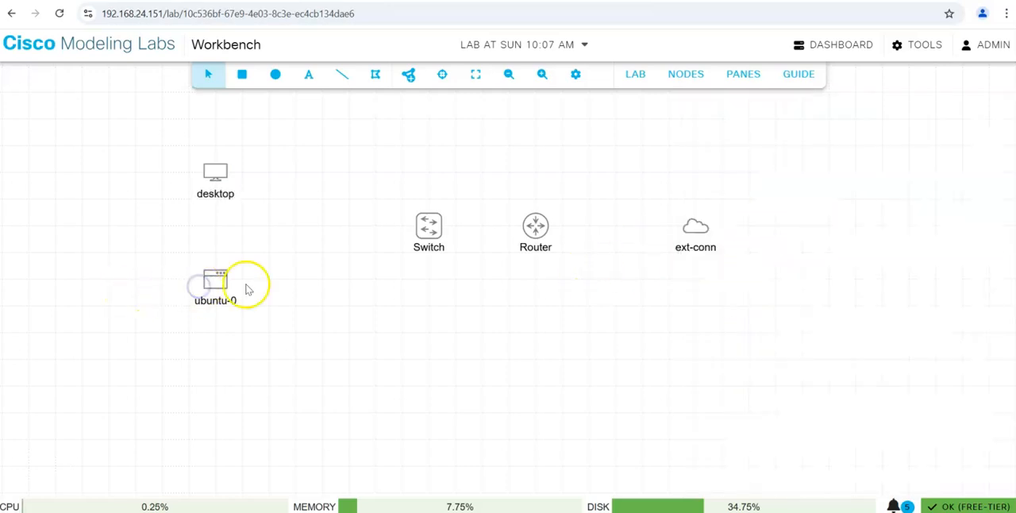
Rename the Ubuntu node as ubuntu.
left_click(226, 286)
left_click(737, 212)
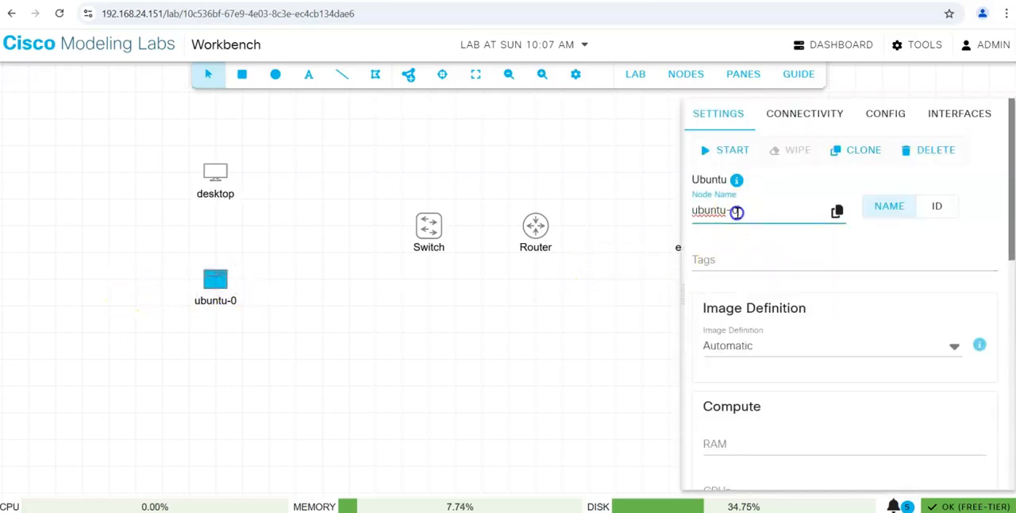
left_click(810, 235)
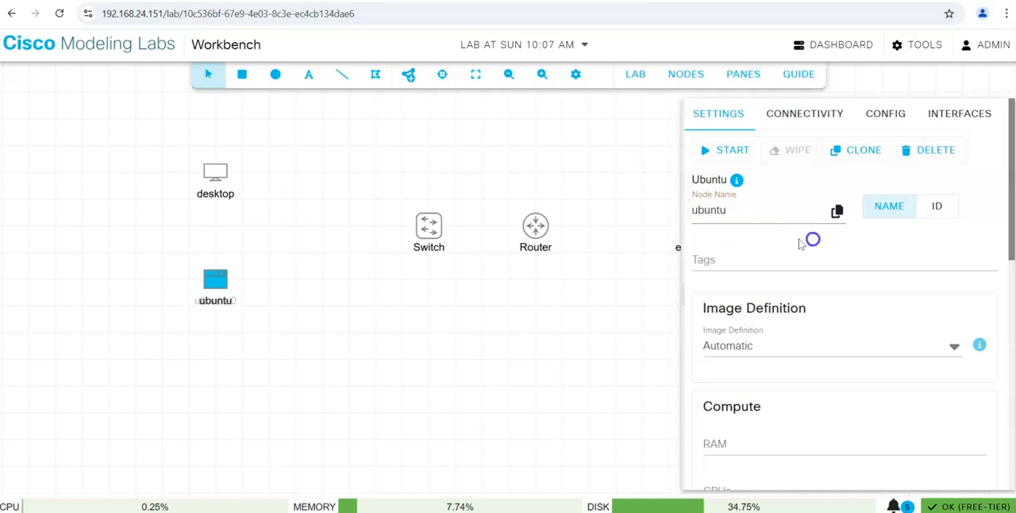
left_click(511, 341)
Move the Switch slightly further from the Router and link its Eth0/0 interface to the Router's Eth0/1.
left_click_drag(429, 231, 379, 235)
left_click(374, 235)
right_click(376, 229)
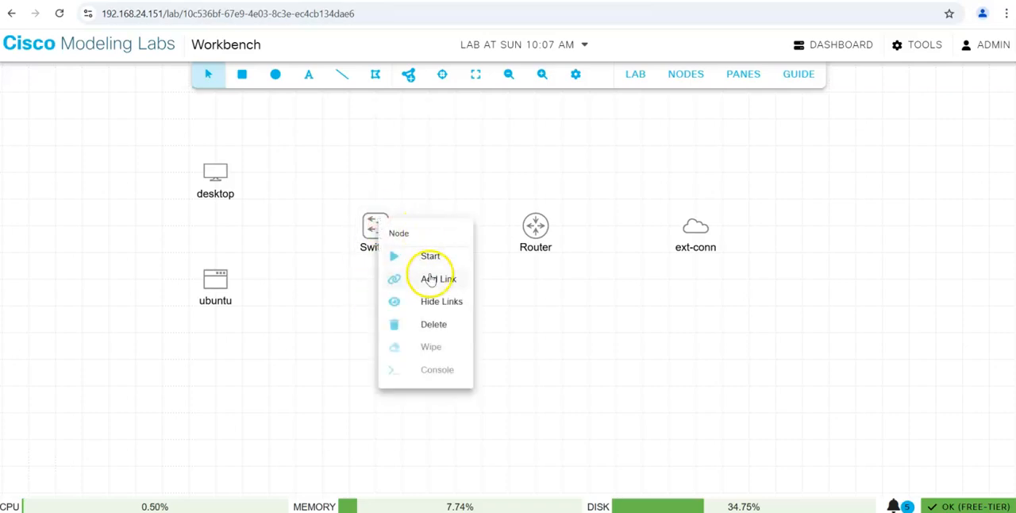
left_click(430, 278)
left_click(538, 227)
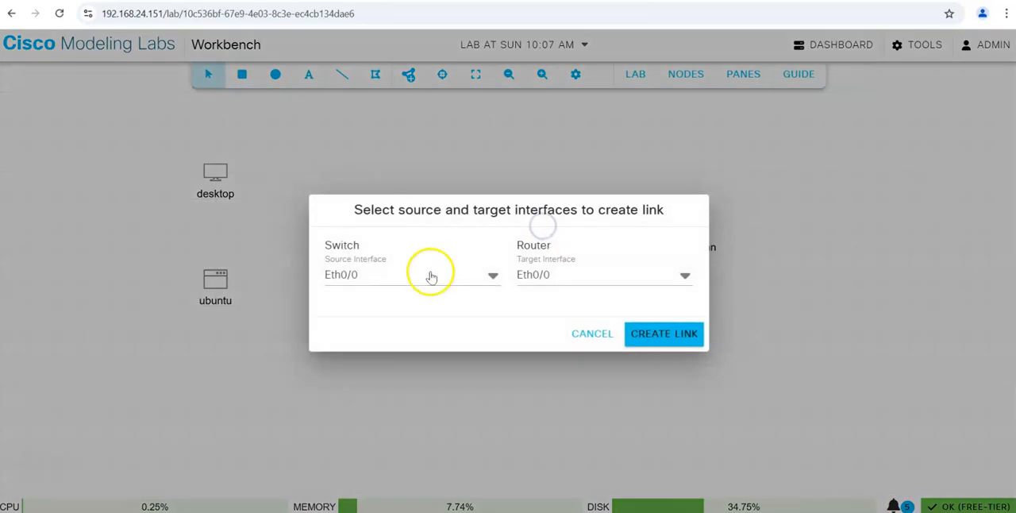
left_click(575, 277)
left_click(553, 339)
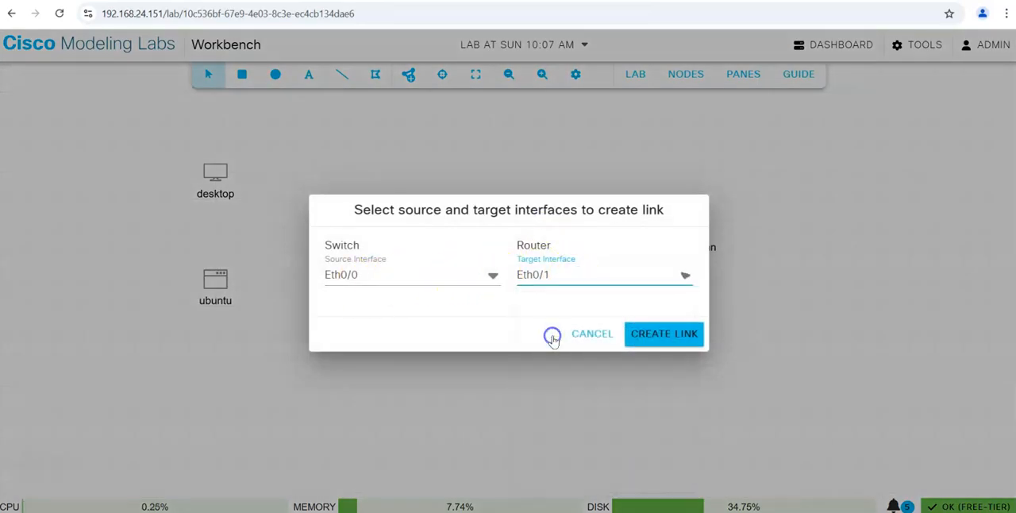
left_click(659, 332)
Link the Router's Eth0/0 interface to the port of ext-conn.
right_click(535, 226)
left_click(595, 287)
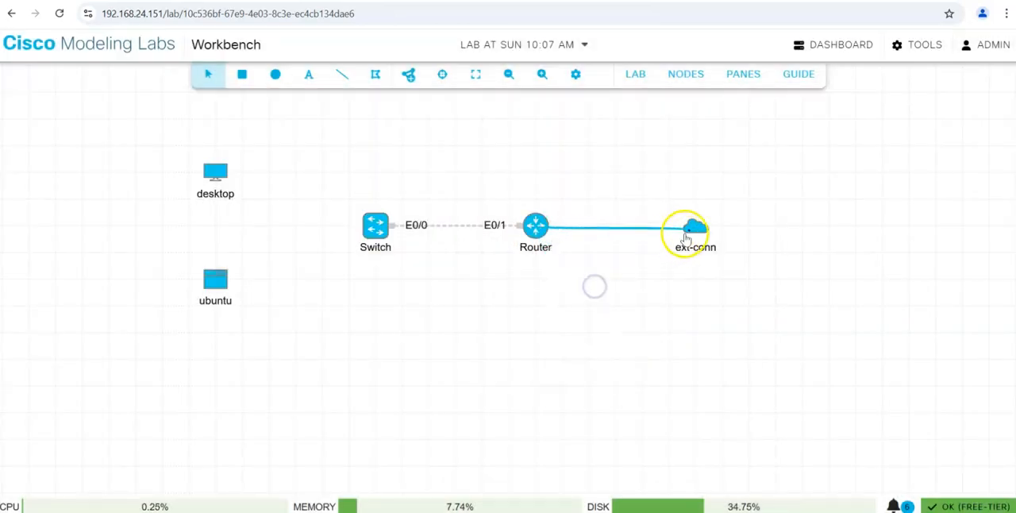
left_click(695, 228)
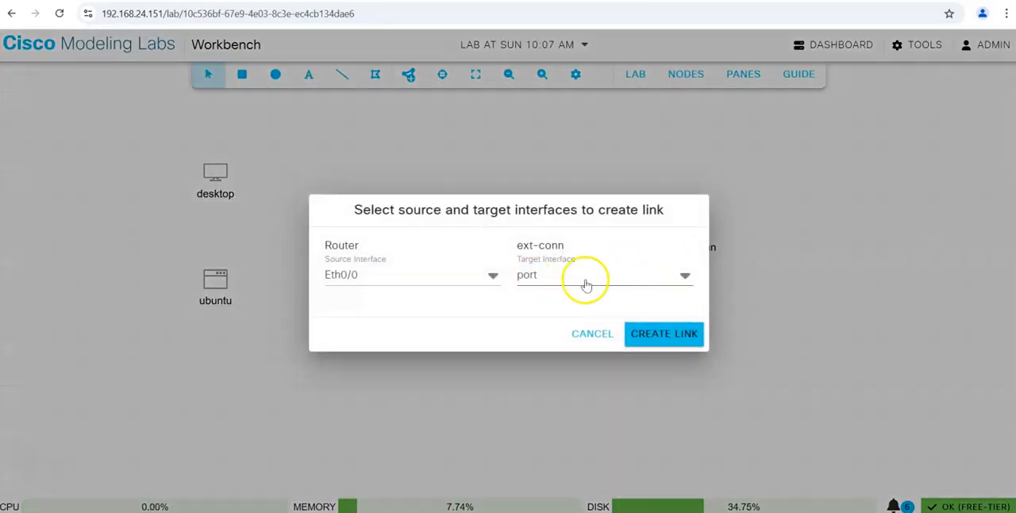
left_click(667, 335)
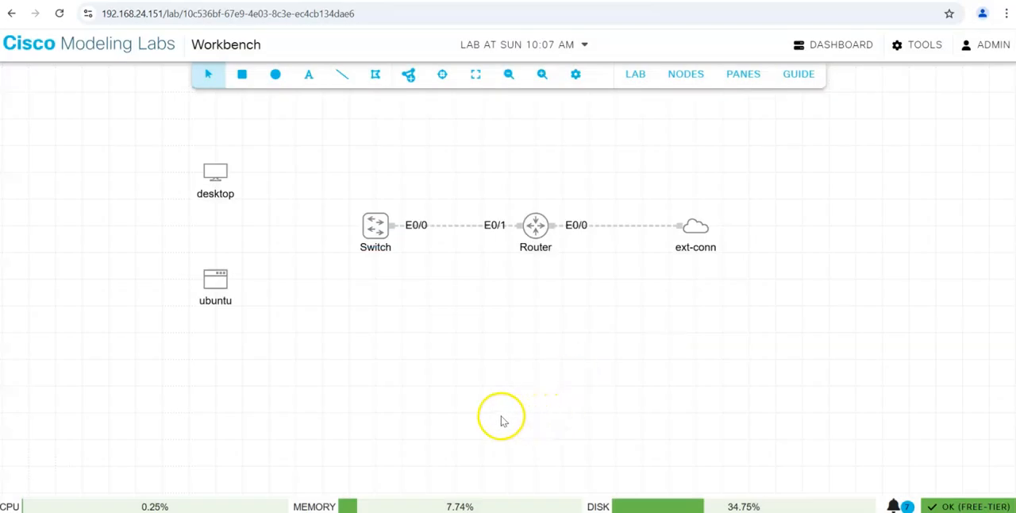
Link the desktop node's eth0 interface to Eth0/1 on the Switch.
right_click(219, 173)
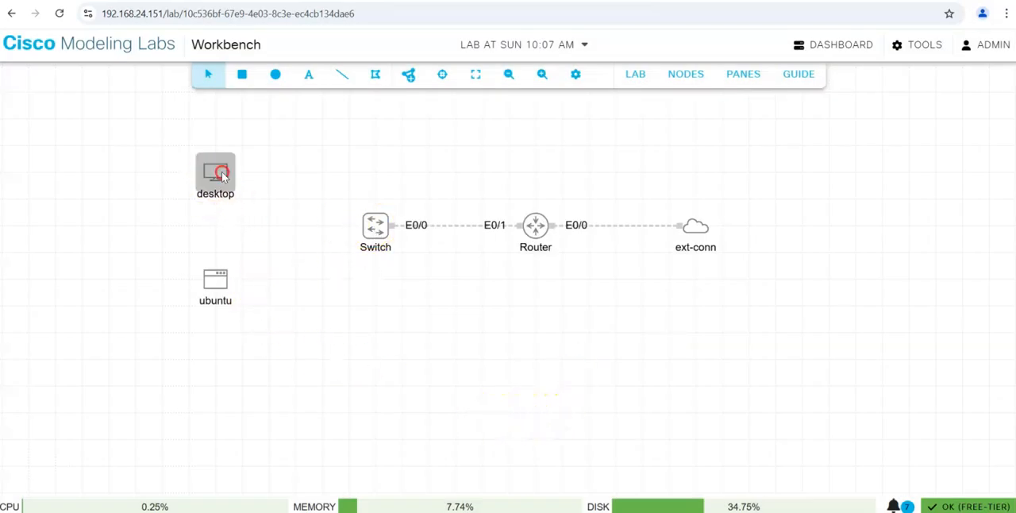
left_click(281, 231)
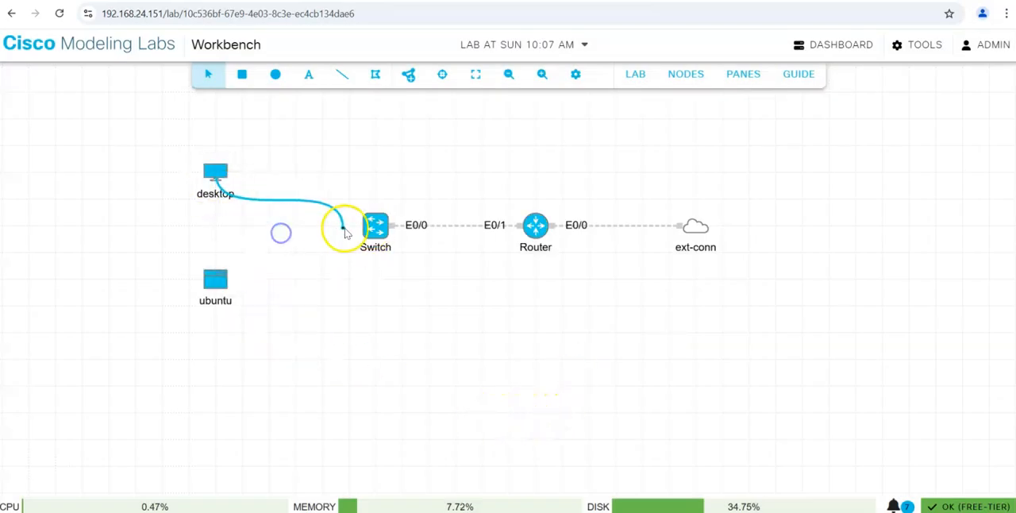
left_click(377, 229)
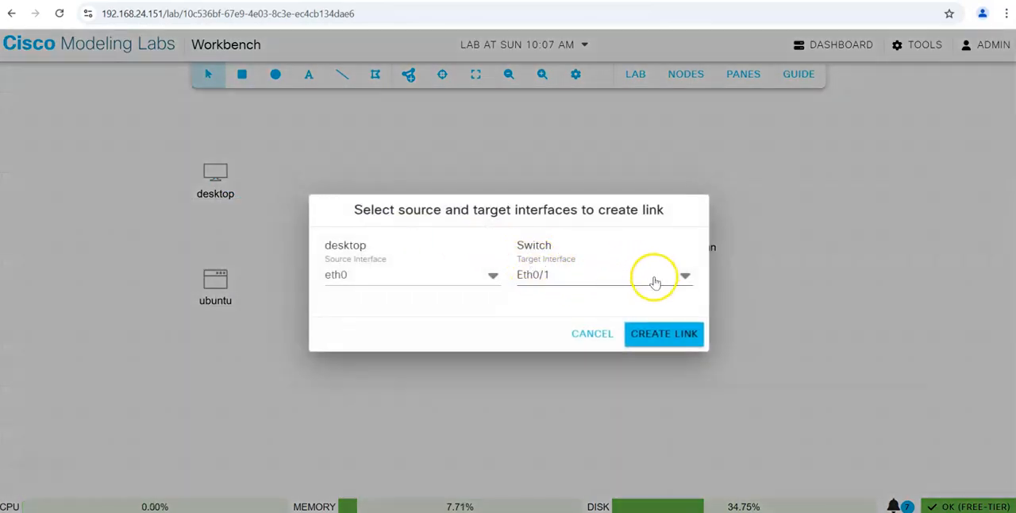
left_click(662, 335)
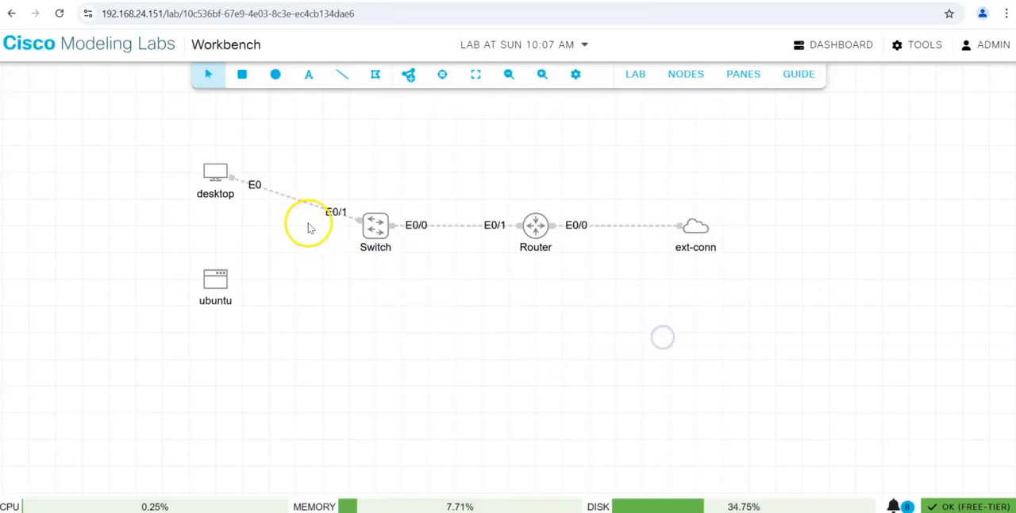
Link the ubuntu node's ens2 interface to Eth0/2 on the Switch and space the desktop and ubuntu nodes further apart vertically.
right_click(218, 285)
left_click(266, 316)
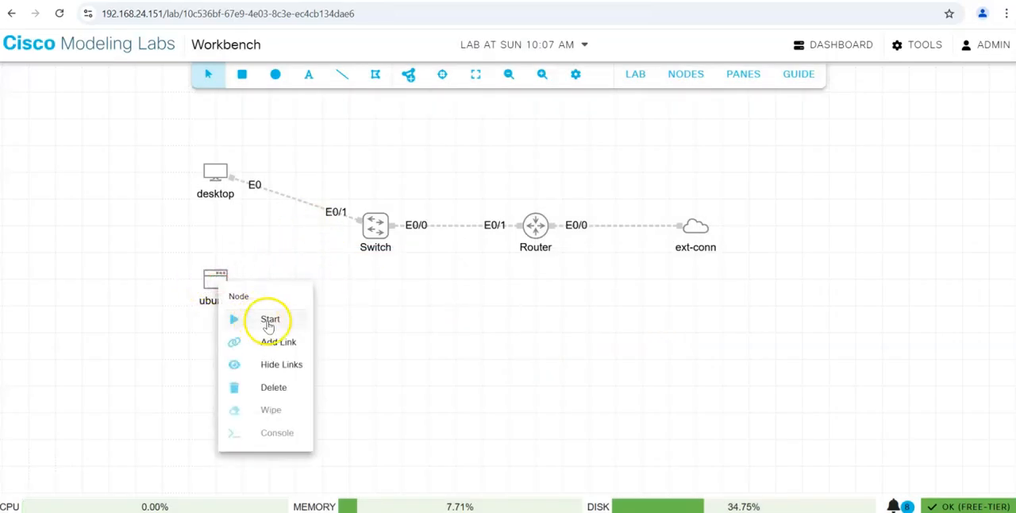
left_click(374, 224)
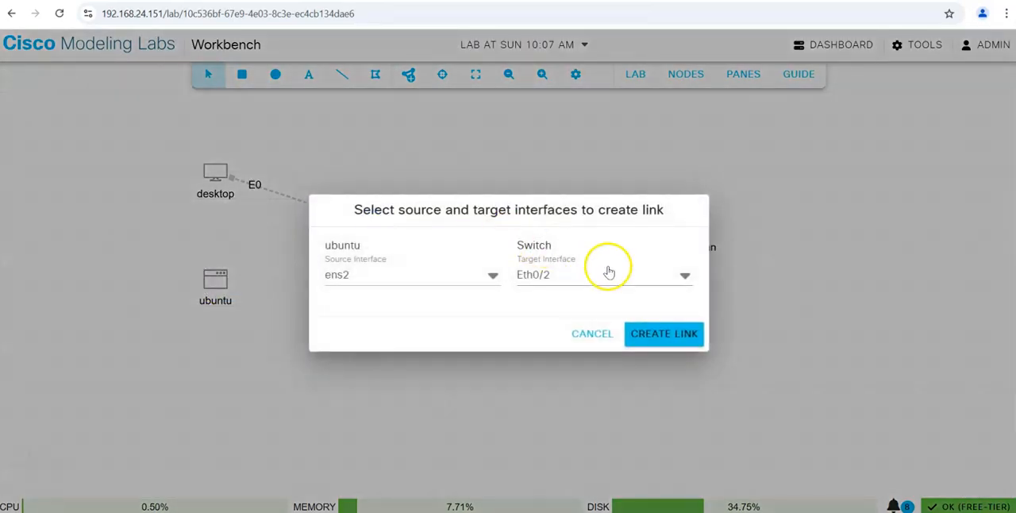
left_click(670, 333)
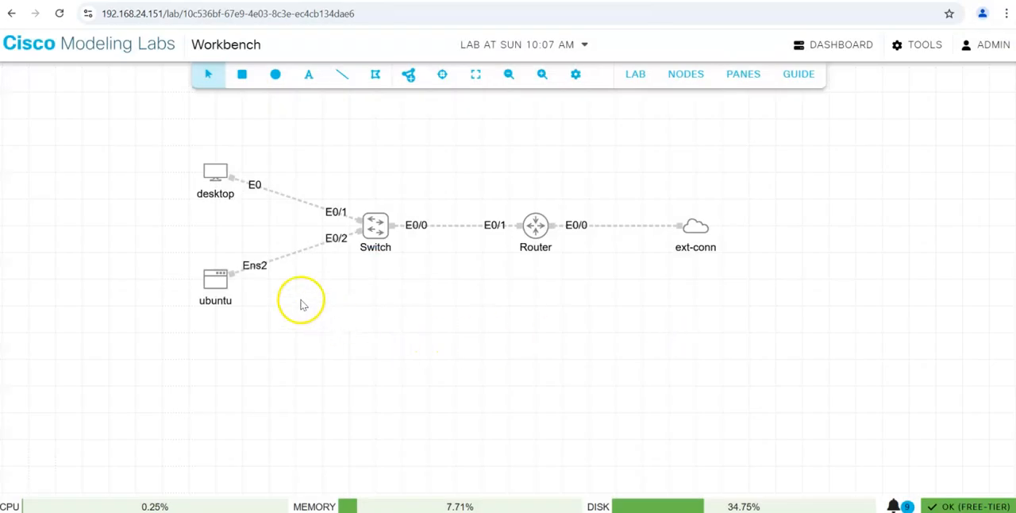
left_click_drag(215, 286, 214, 312)
left_click_drag(215, 176, 213, 154)
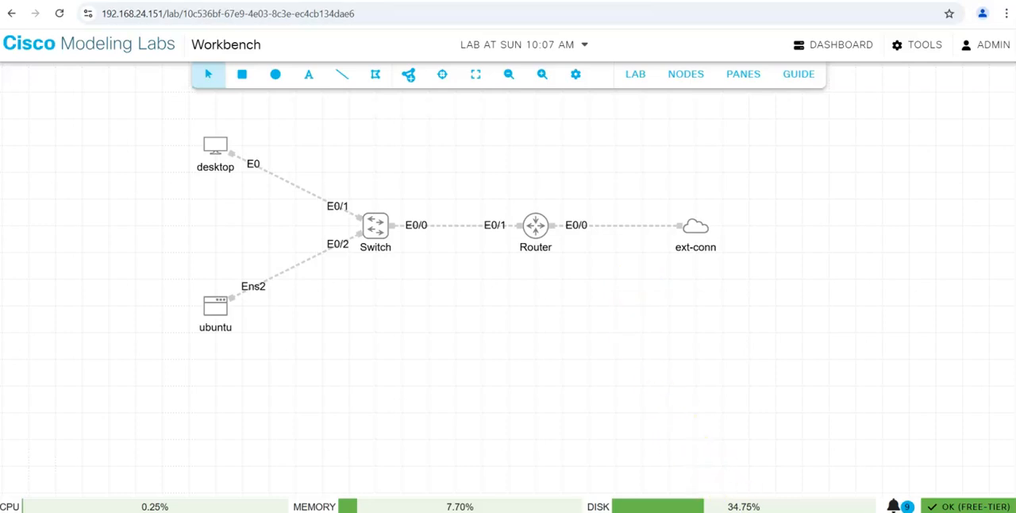
Switch to VMware and examine the CMLv2.8 virtual machine's network adapter connection type and custom network choices, discarding any changes.
mouse_move(688, 485)
left_click(738, 451)
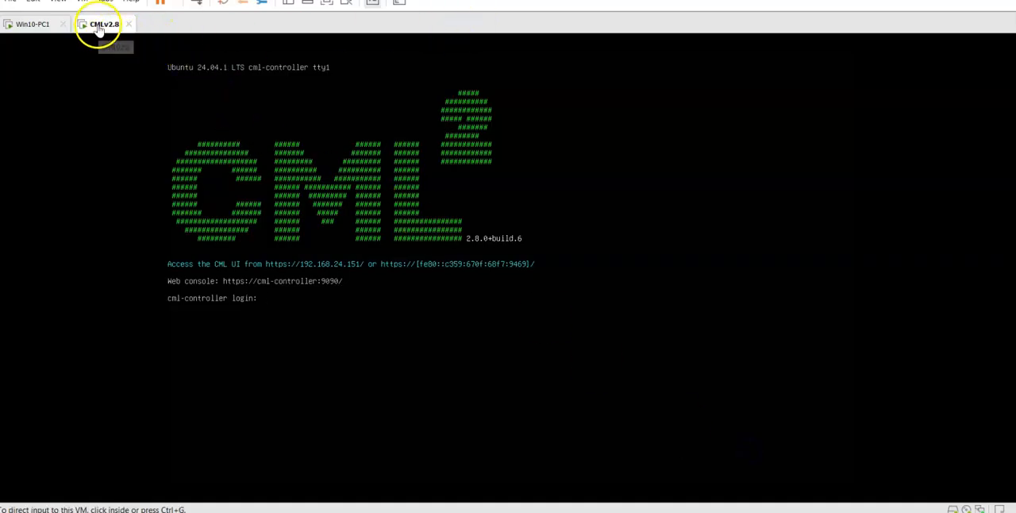
right_click(99, 31)
left_click(146, 217)
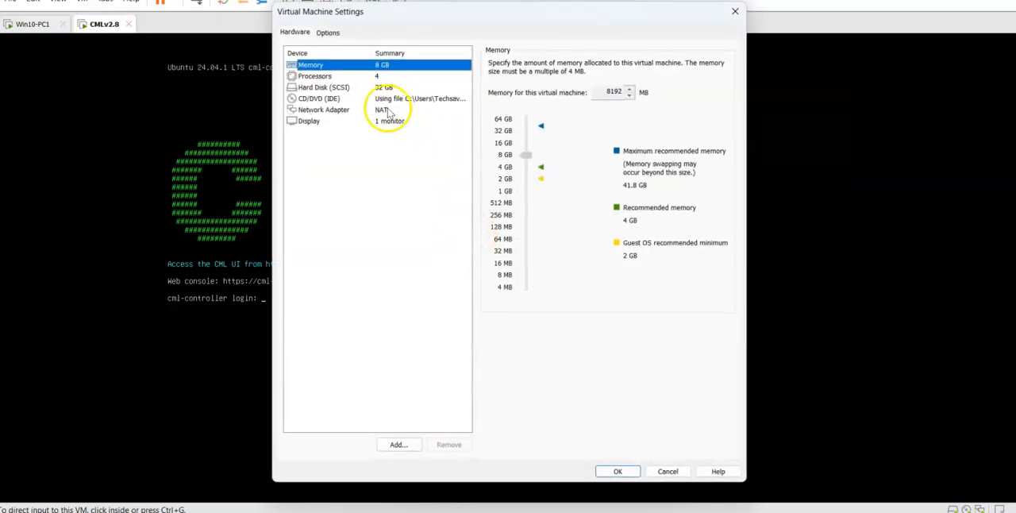
left_click(386, 112)
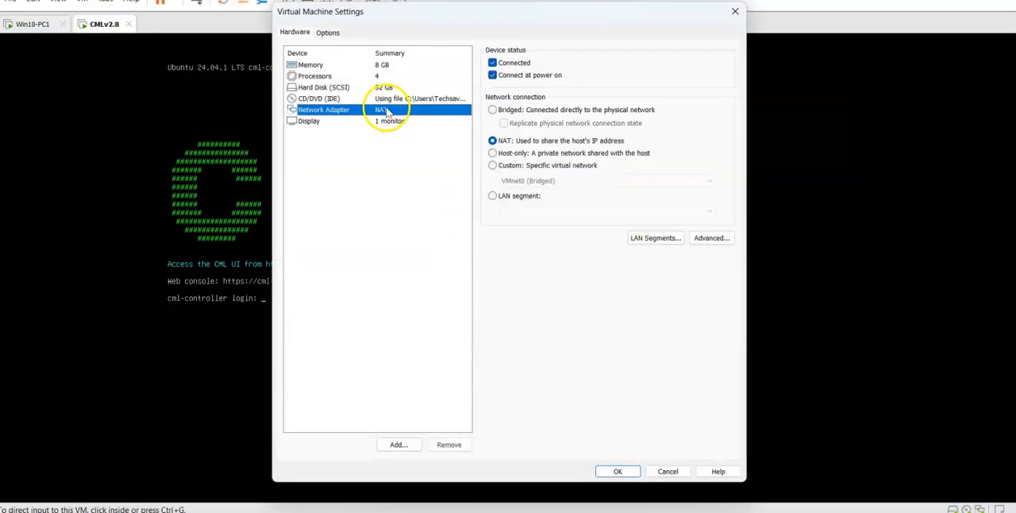
left_click(509, 165)
left_click(520, 181)
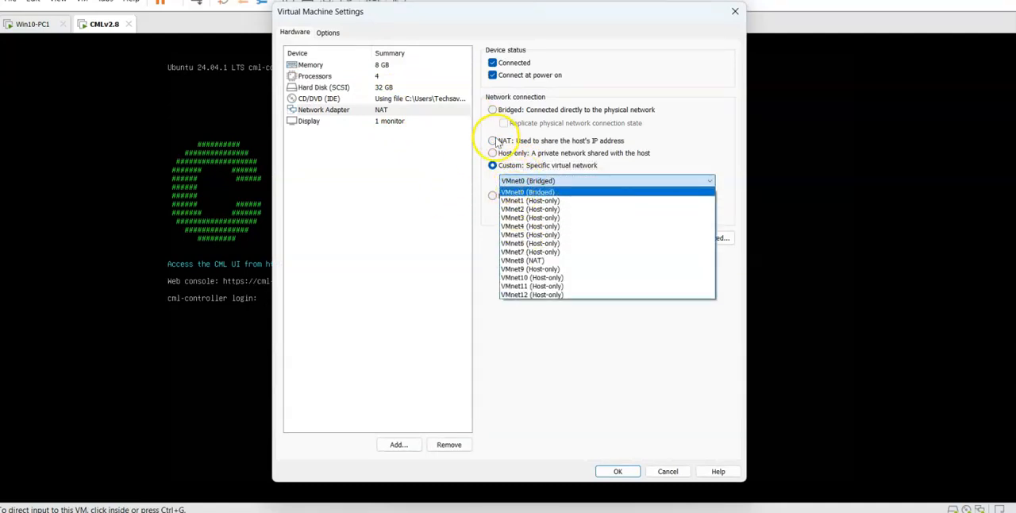
left_click(497, 142)
left_click(494, 141)
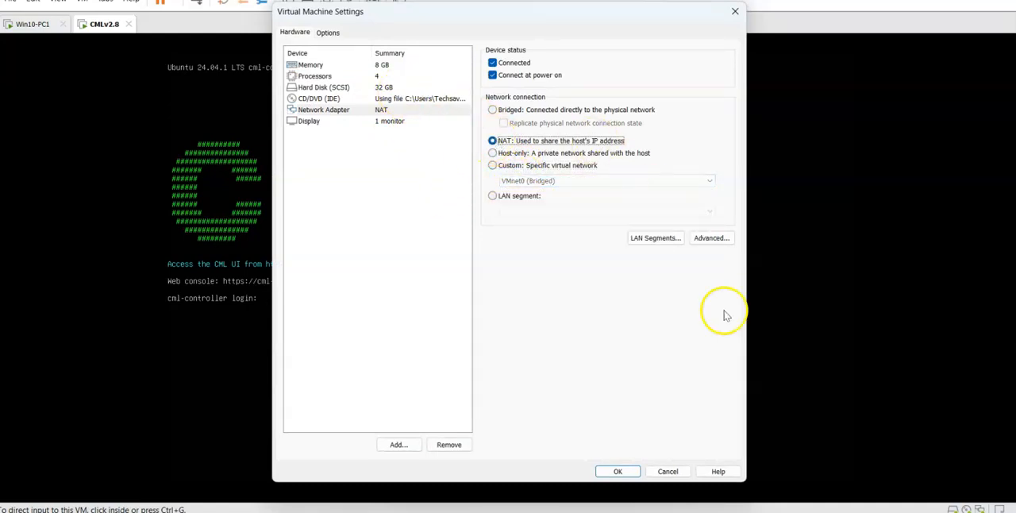
left_click(668, 471)
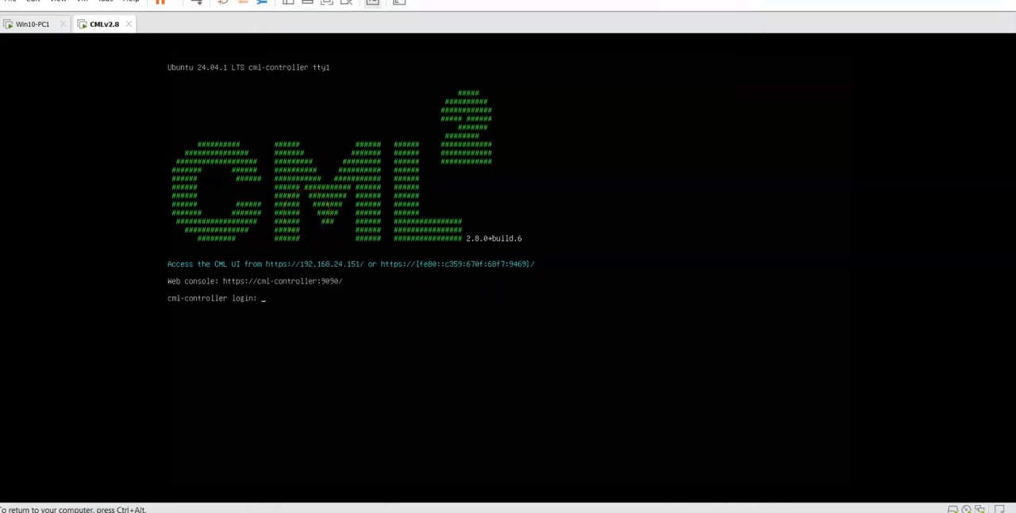
Return to the lab in Chrome and add the text label 10.1.1.0/24, centred above the link between Switch and Router.
mouse_move(569, 512)
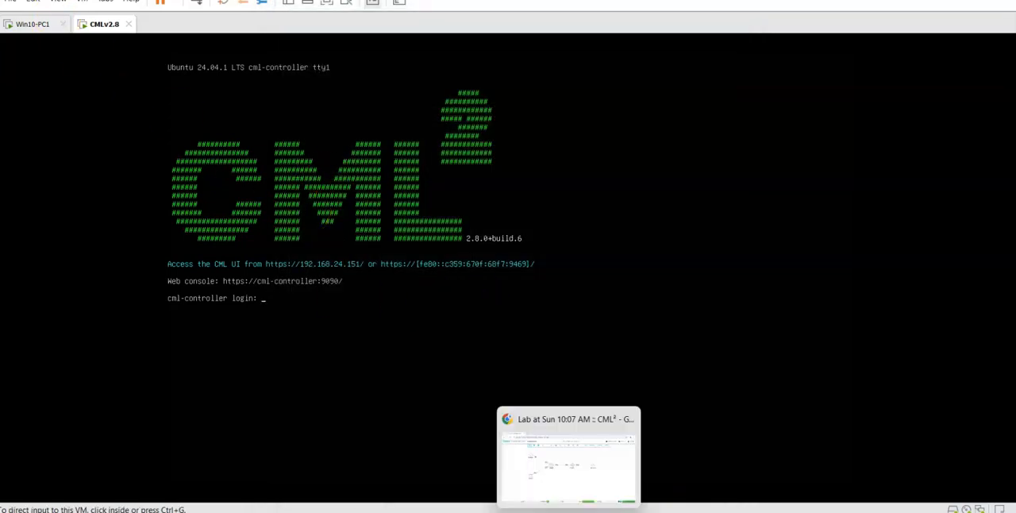
left_click(556, 464)
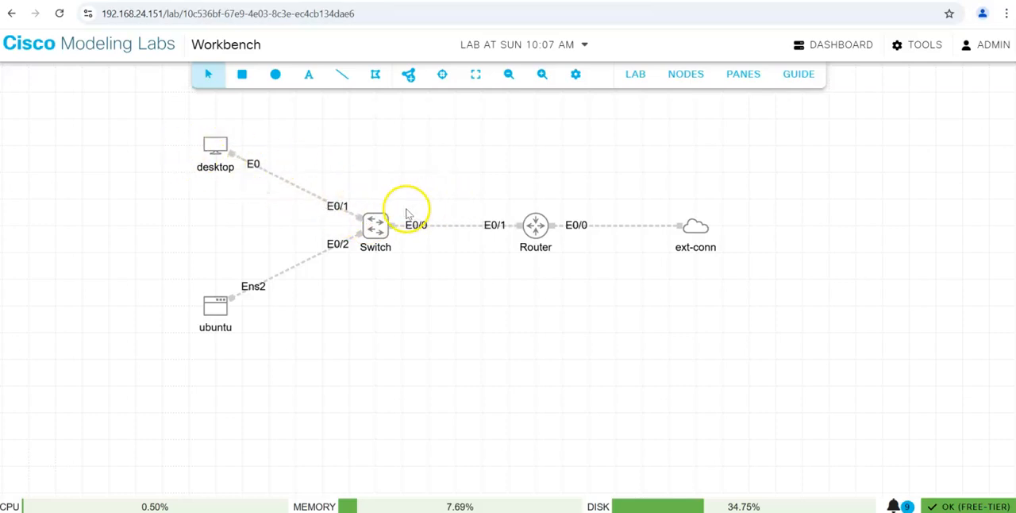
left_click(308, 74)
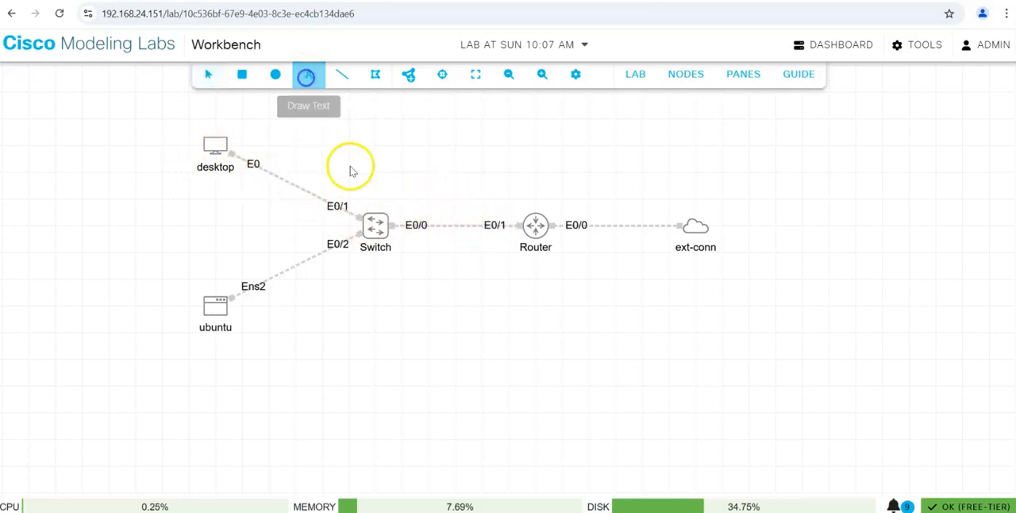
left_click(405, 199)
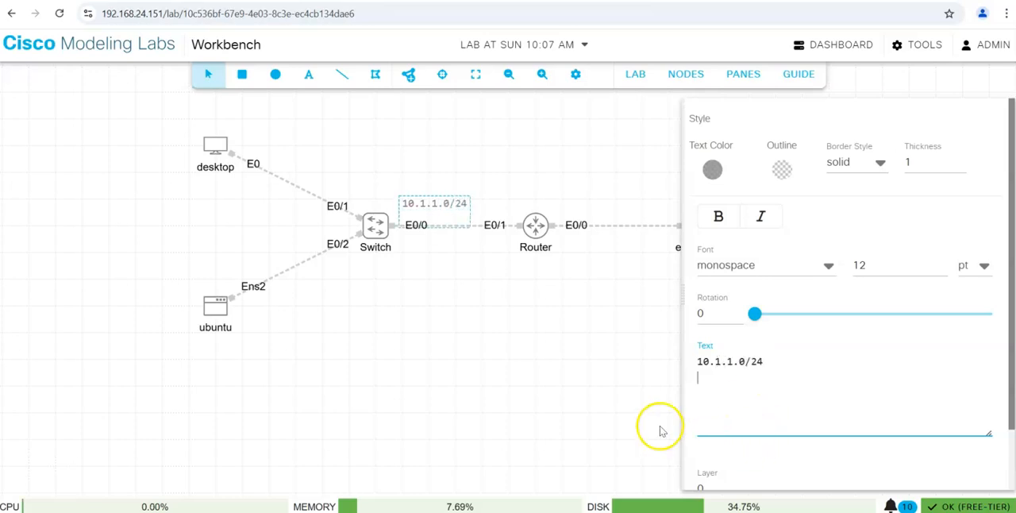
left_click(571, 411)
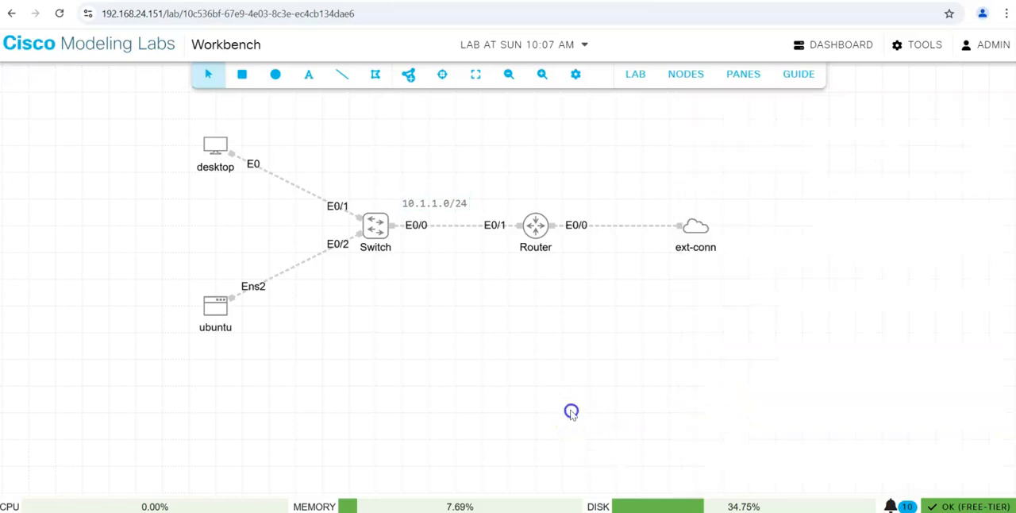
left_click(433, 204)
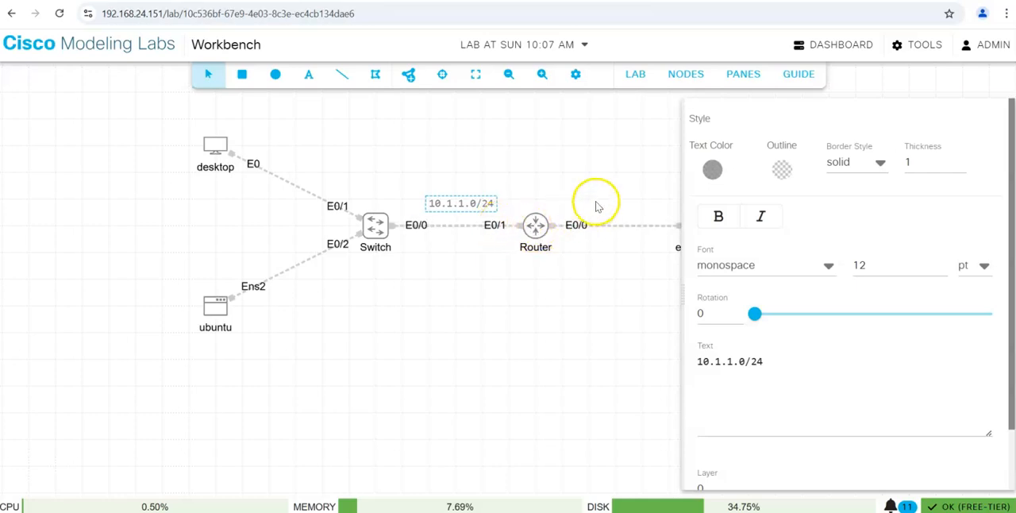
left_click(571, 312)
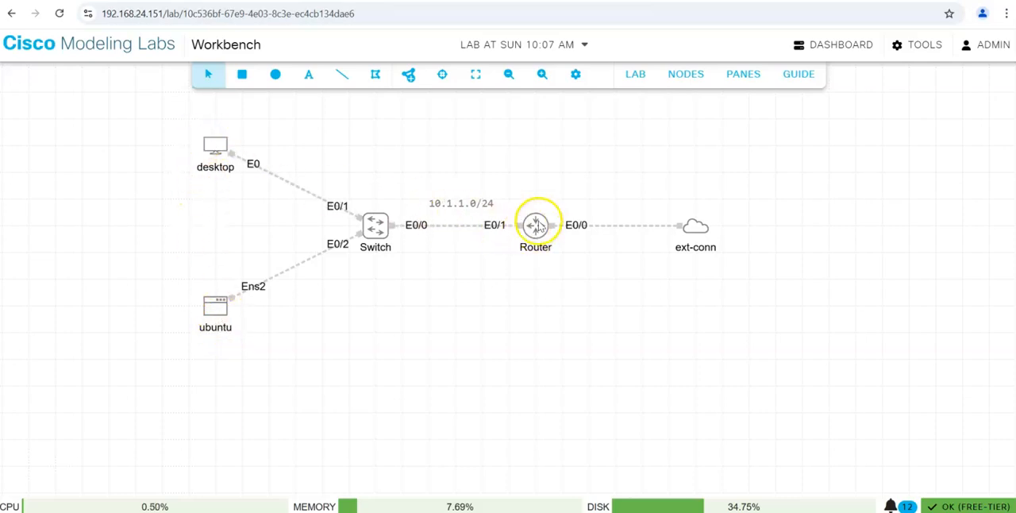
Start the Router node and the ext-conn node.
left_click(536, 228)
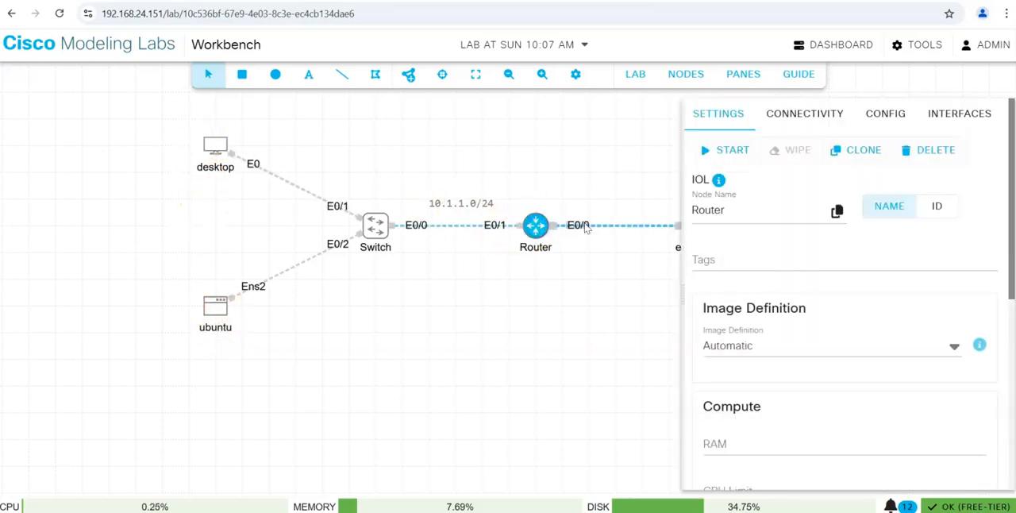
left_click(546, 341)
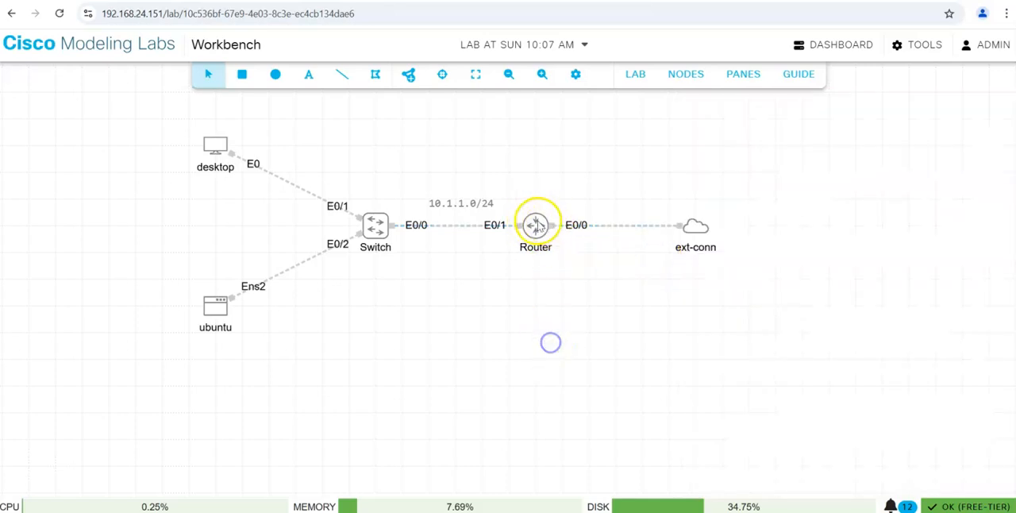
right_click(537, 224)
left_click(585, 261)
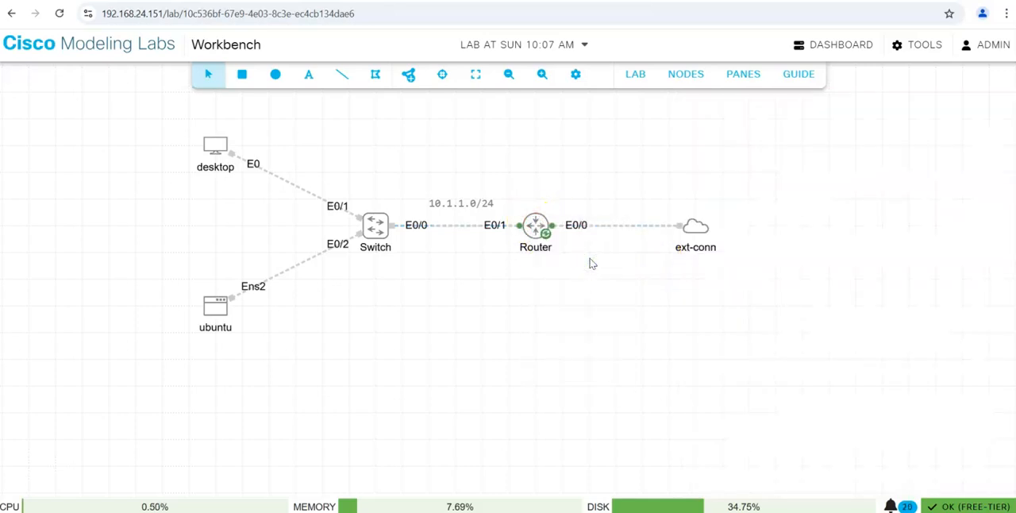
right_click(694, 235)
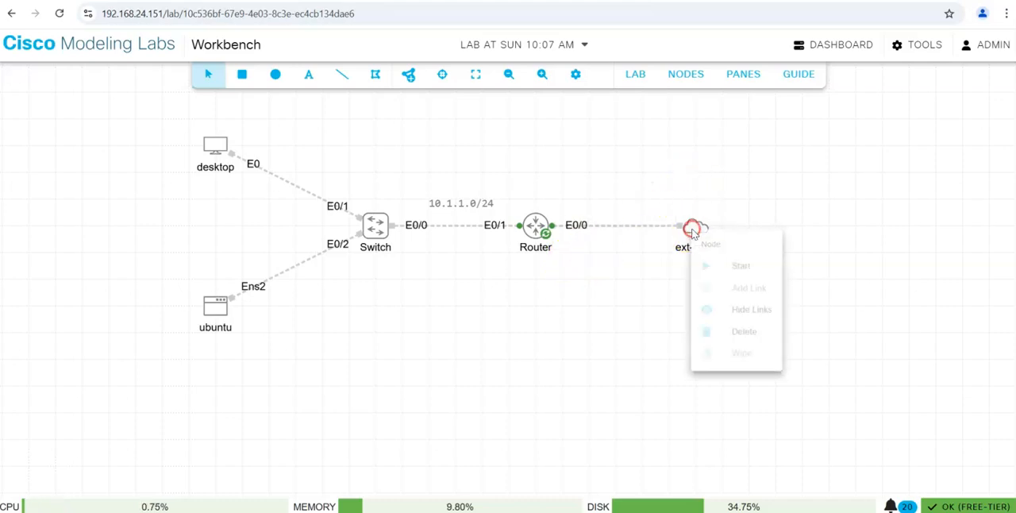
left_click(753, 267)
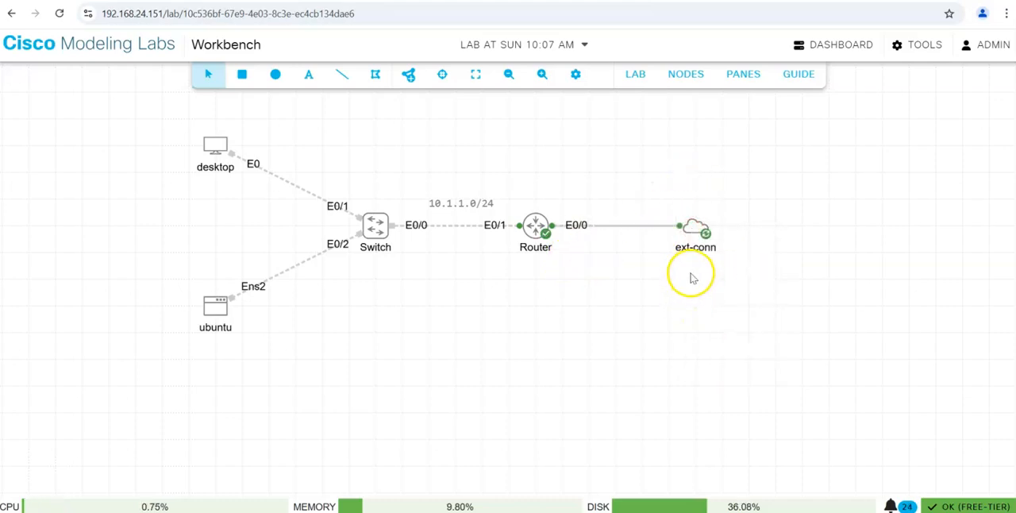
Open the Router's console in a slightly taller pane and bring up its command prompt.
right_click(536, 225)
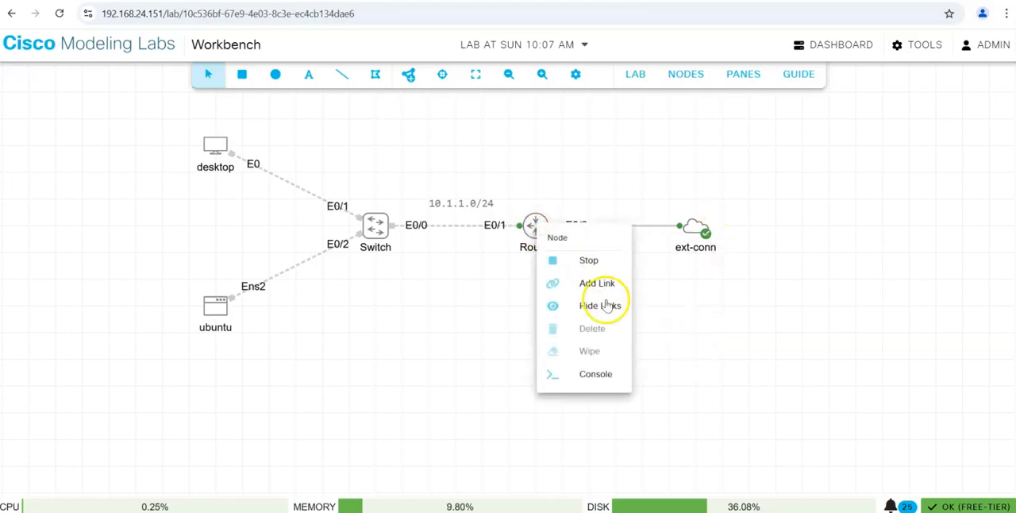
left_click(597, 373)
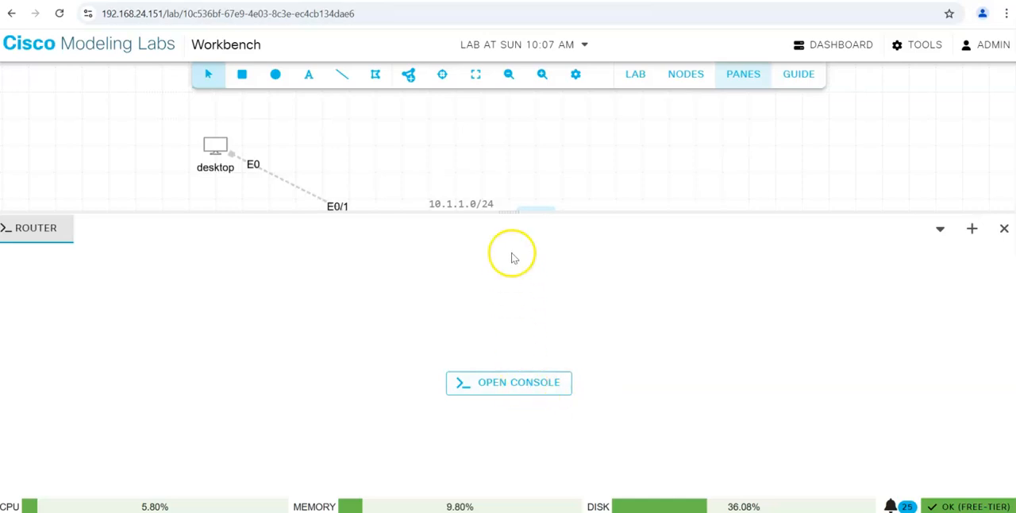
left_click_drag(508, 214, 507, 189)
left_click(511, 386)
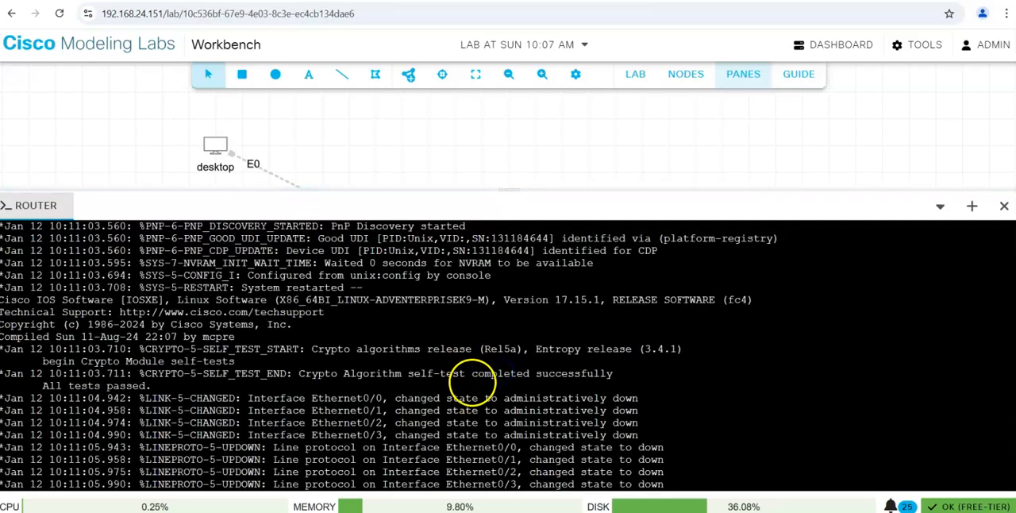
key("Return")
key("Return")
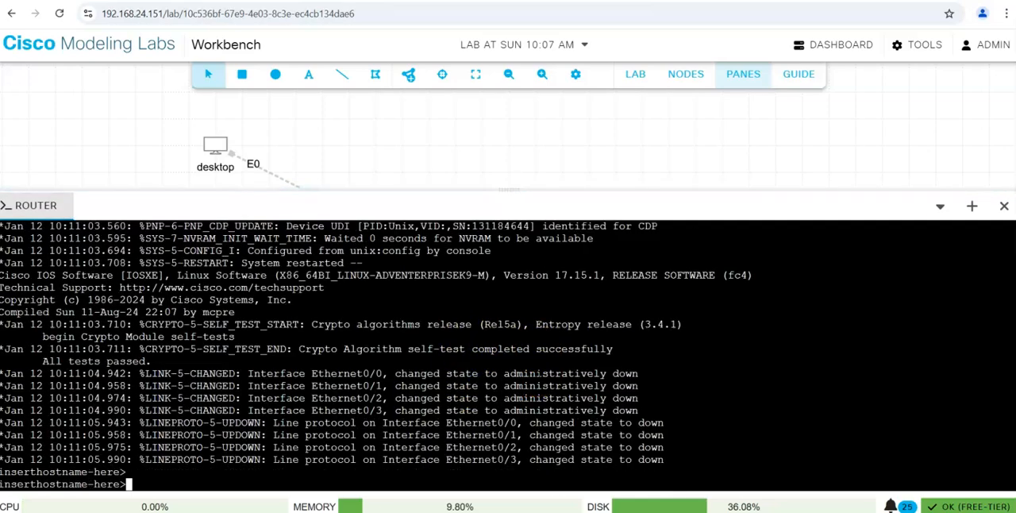
key("Return")
key("Return")
key("Return")
Enter privileged mode on the router with en and global configuration mode with confi t.
type("en")
key("Return")
type("confi t")
key("Return")
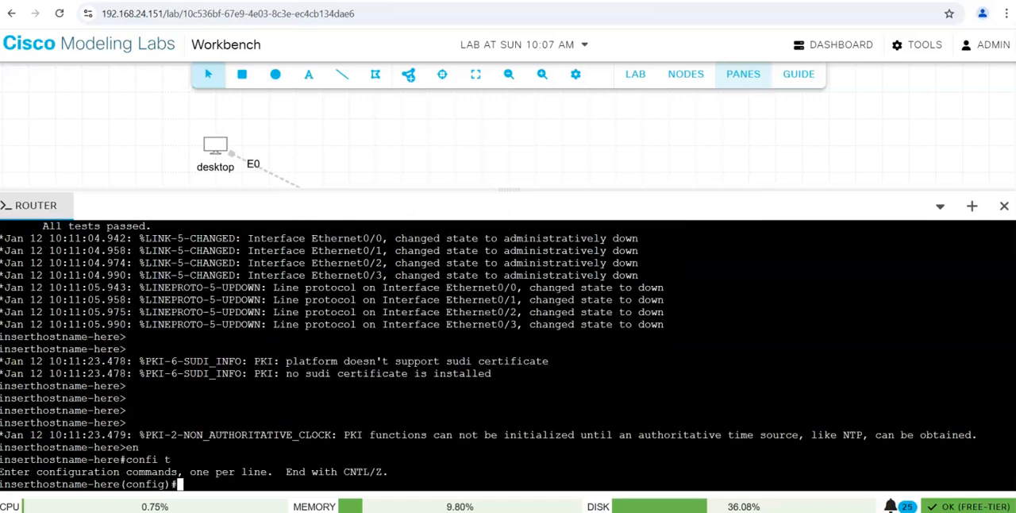
Set the router's hostname to Router.
type("host")
key("BackSpace")
key("BackSpace")
type("stname")
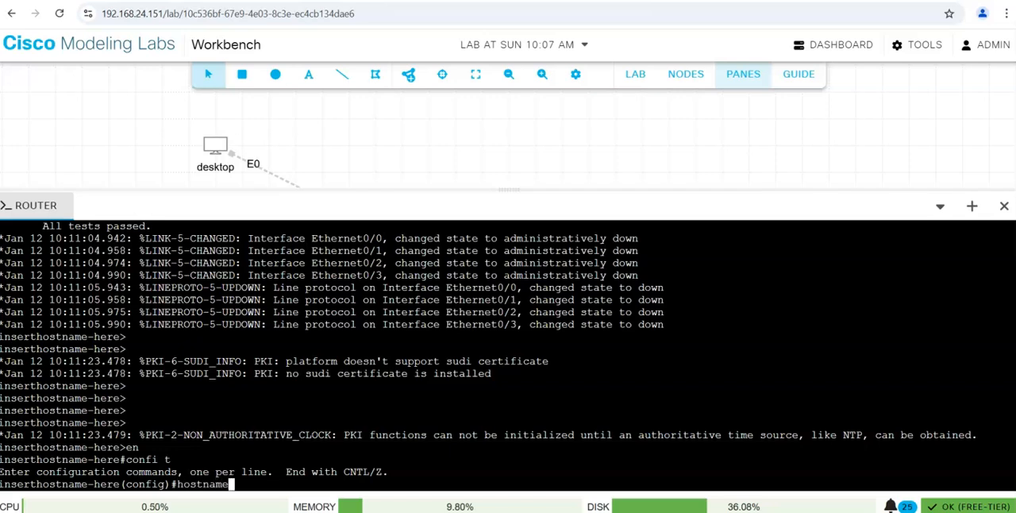
type(" Router")
key("Return")
key("Return")
key("Return")
key("Return")
key("Return")
key("Return")
key("Return")
key("Return")
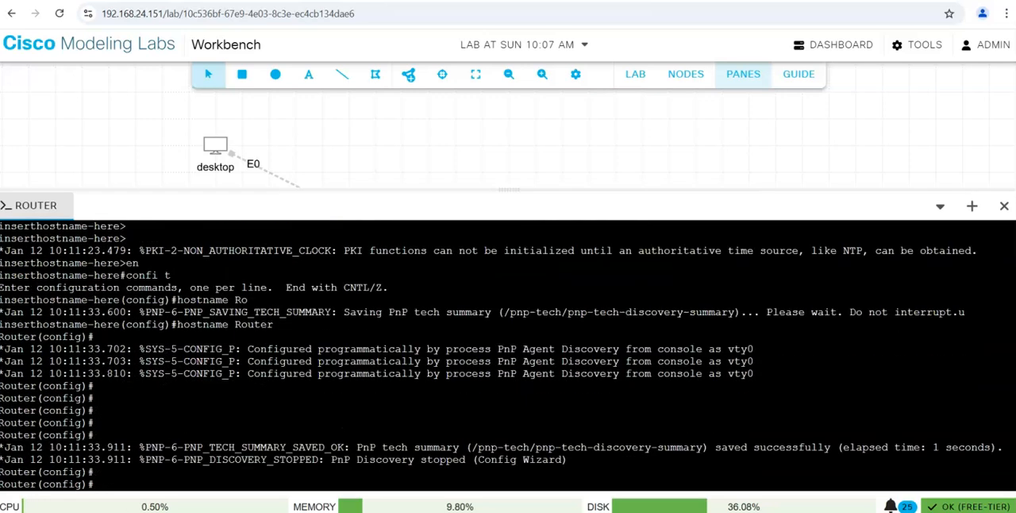
Run do show ip int brie to check the IP address and status of the router's interfaces.
type("do show ip intb")
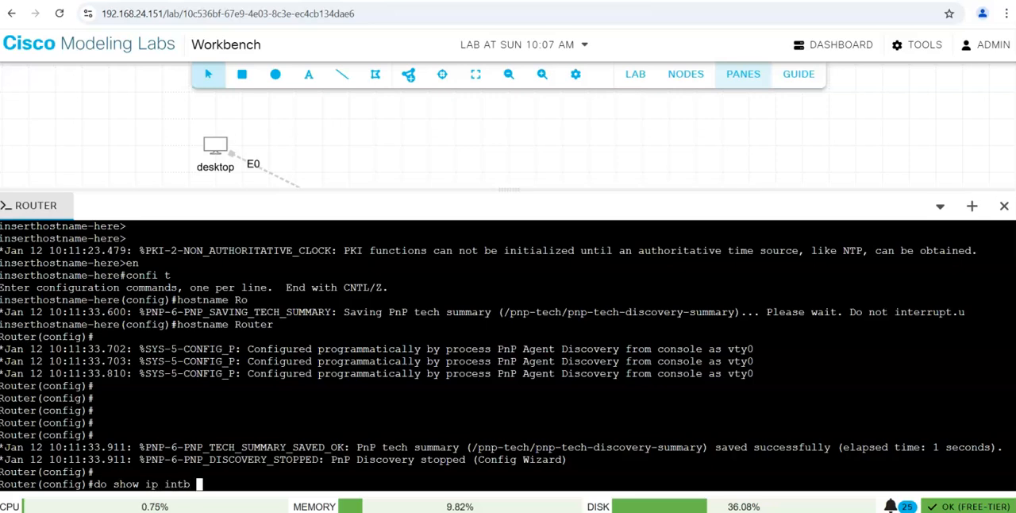
type(" brie")
key("Return")
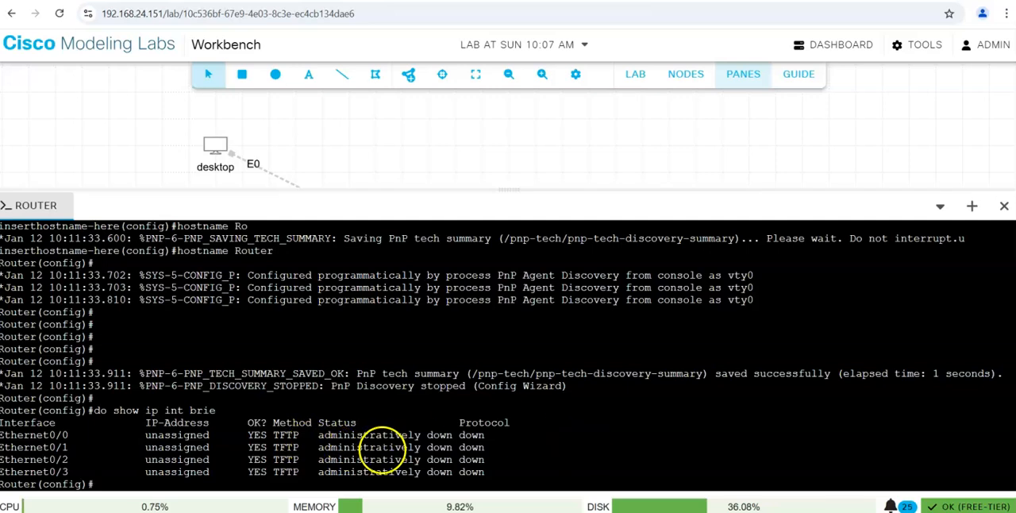
left_click_drag(426, 447, 330, 435)
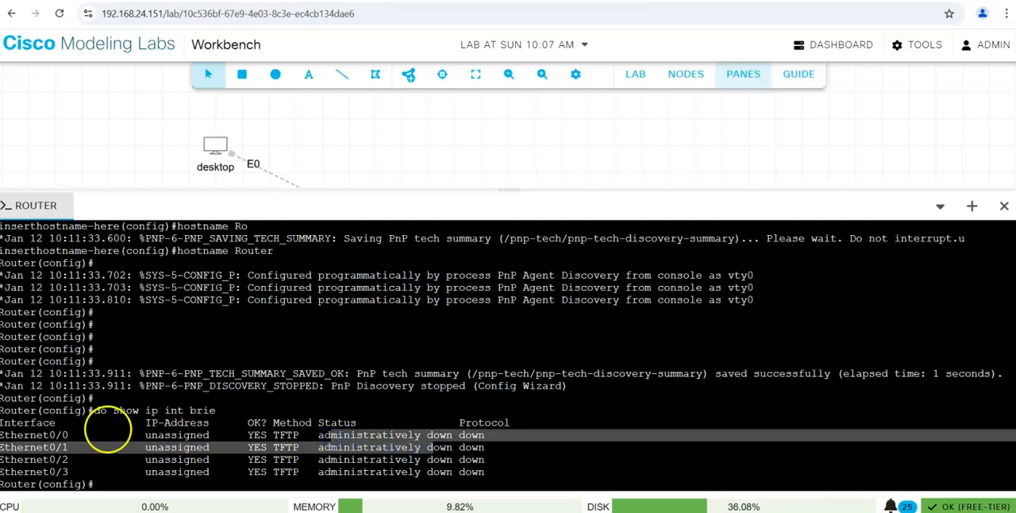
left_click(86, 429)
Enter interface configuration mode for ethernet0/0 on the router.
type("inter")
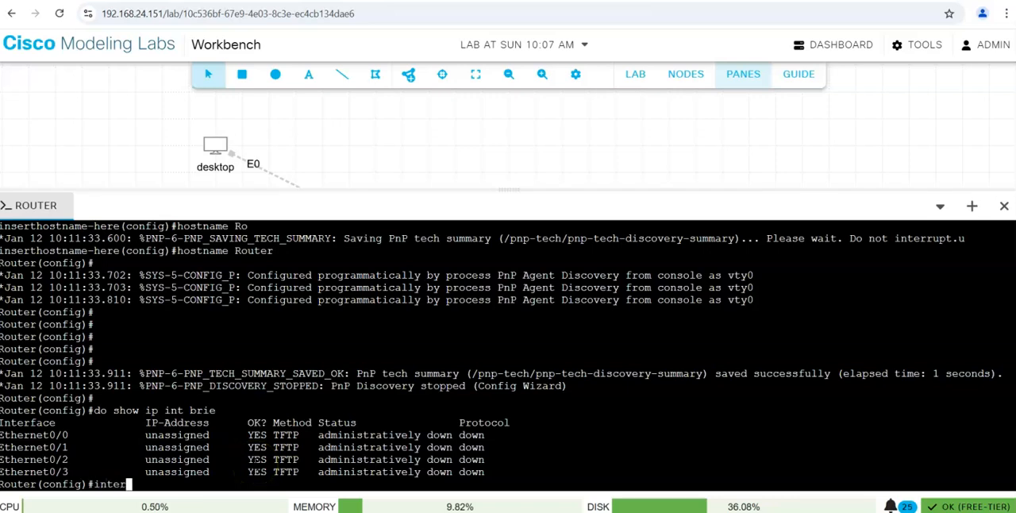
key("Tab")
type("eth")
key("Tab")
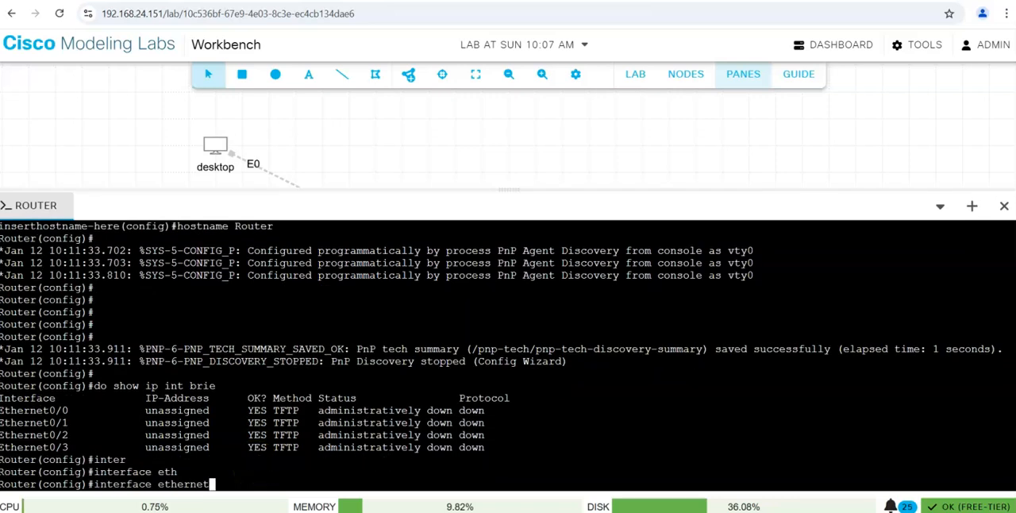
type("0/0")
key("Return")
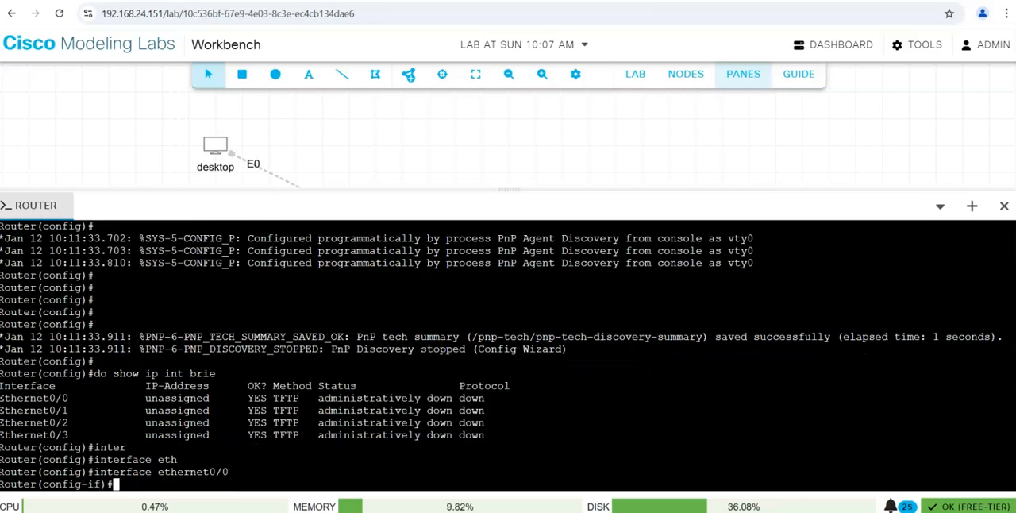
Set ethernet0/0 to obtain its IP address by DHCP, enable it with no shut and exit interface configuration mode.
type("ip add")
key("Tab")
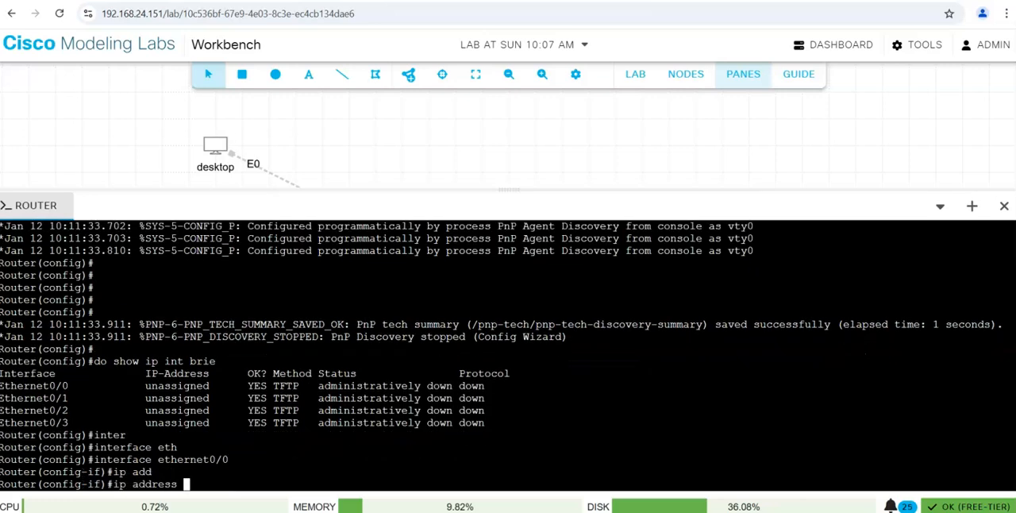
type("dh")
key("Tab")
key("Return")
type("no shut")
key("Return")
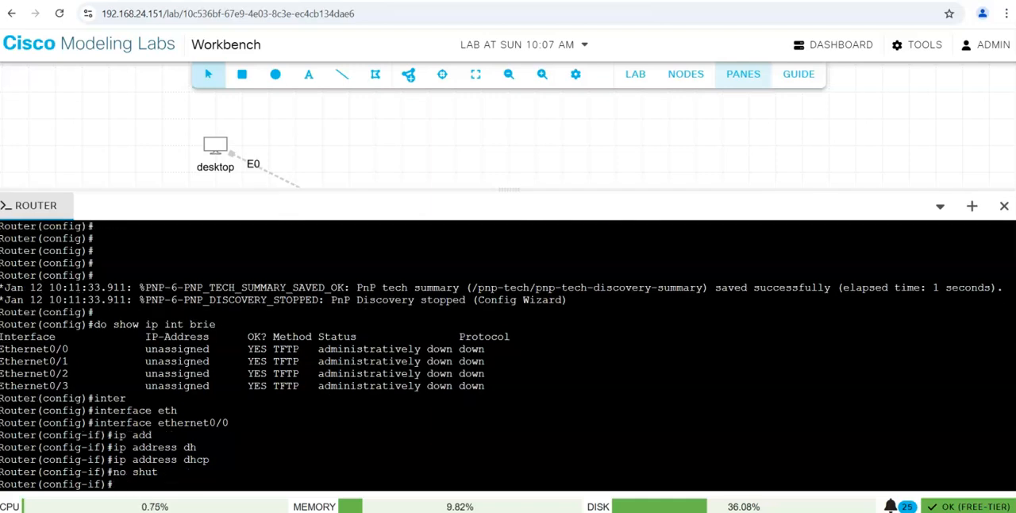
key("Return")
key("Return")
type("exit")
key("Return")
key("Return")
Enter interface configuration mode for ethernet0/1 on the router.
key("Up")
key("Up")
key("Up")
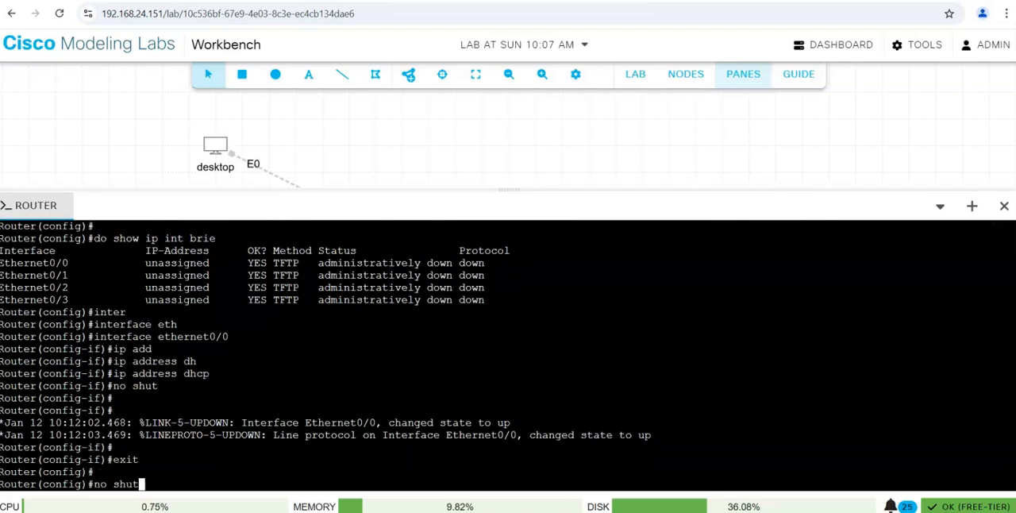
key("Up")
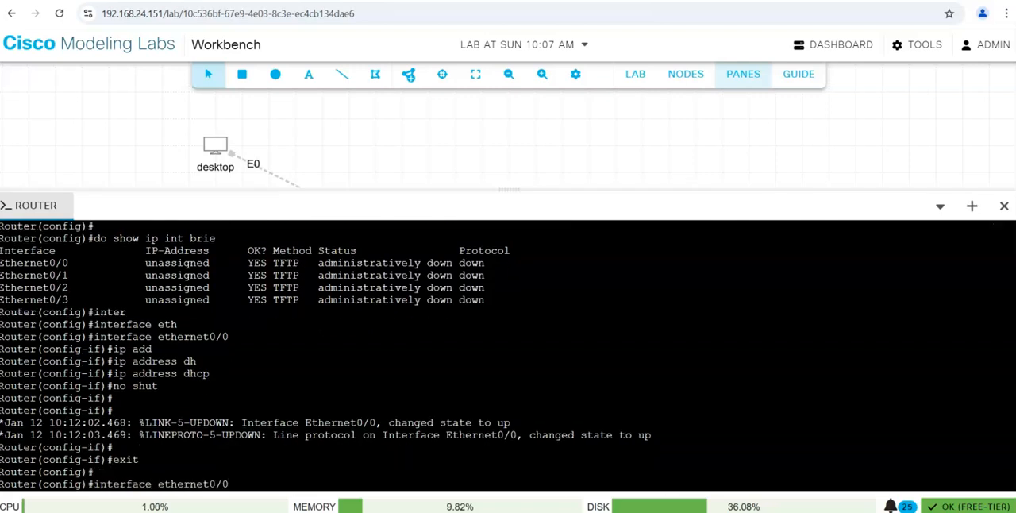
type("1")
key("Return")
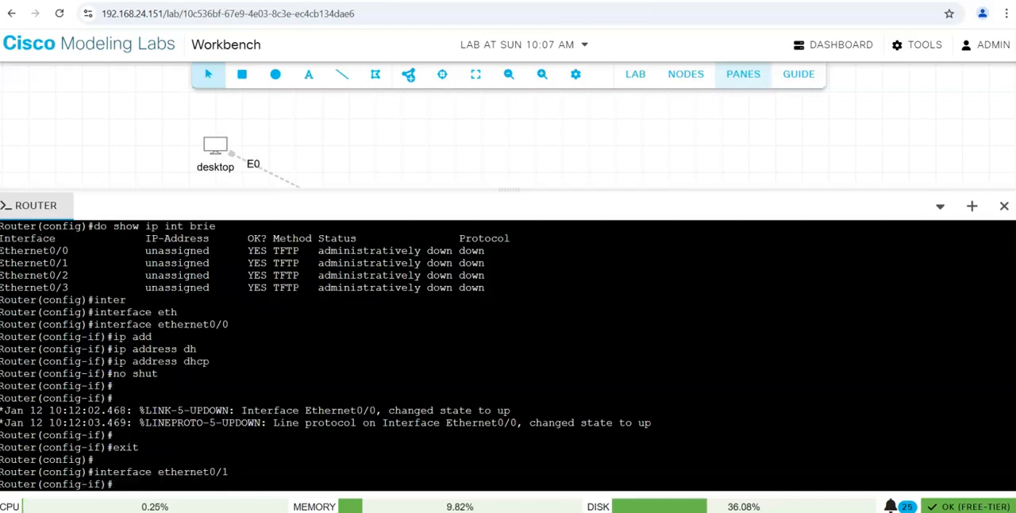
Give the ethernet0/1 interface the description LAN01.
type("enc")
key("Tab")
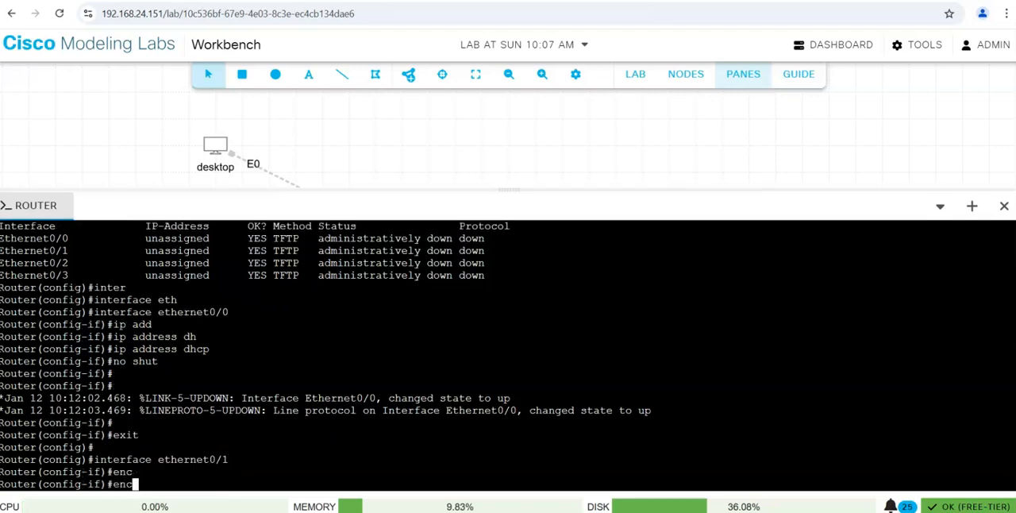
key("BackSpace")
key("BackSpace")
key("BackSpace")
type("de")
key("Tab")
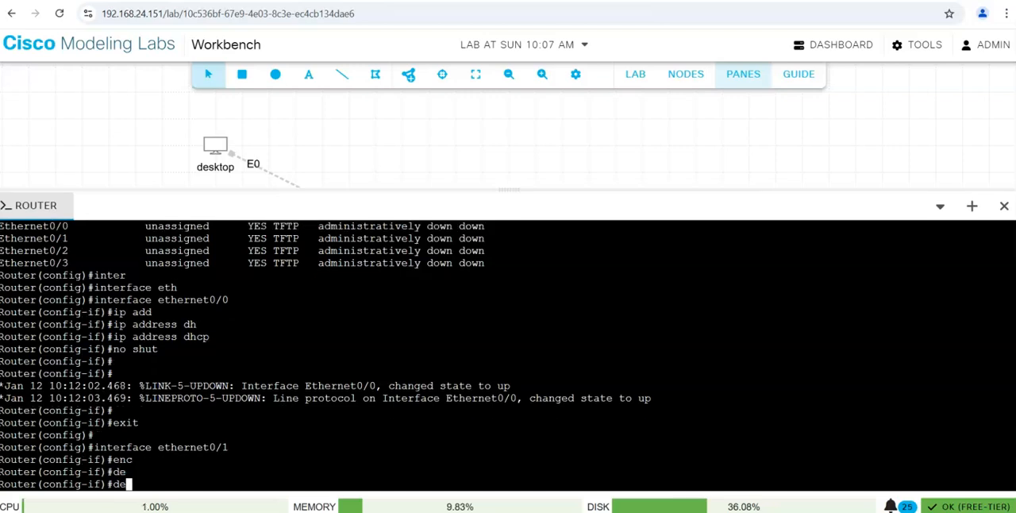
type("s")
key("Tab")
type("LAN")
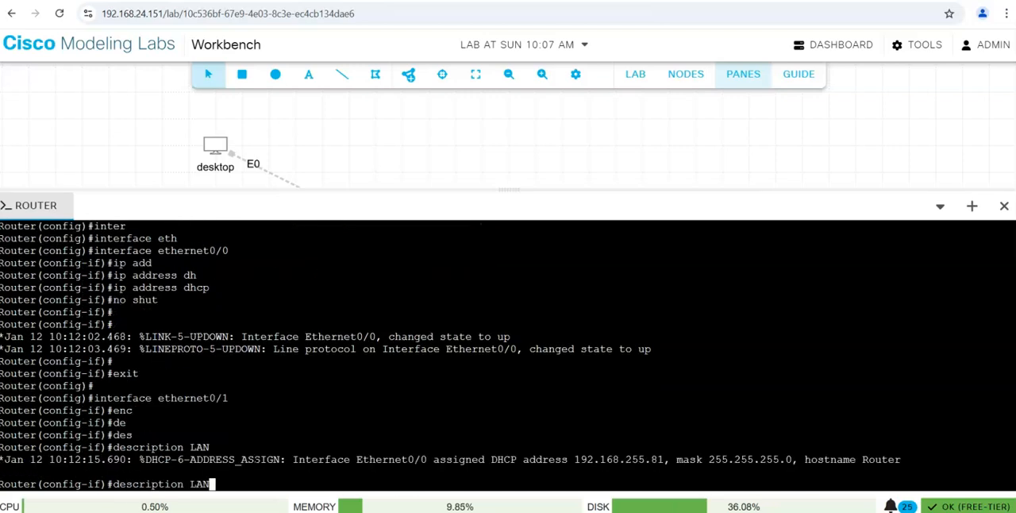
type("01")
key("Return")
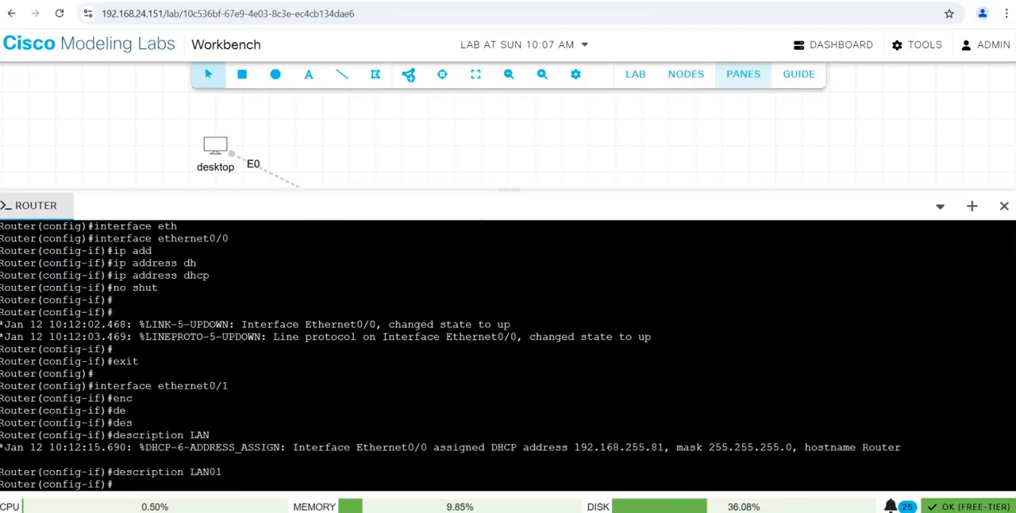
Assign the IP address 10.1.1.1 with subnet mask 255.255.255.0 to ethernet0/1.
type("ip a")
key("Tab")
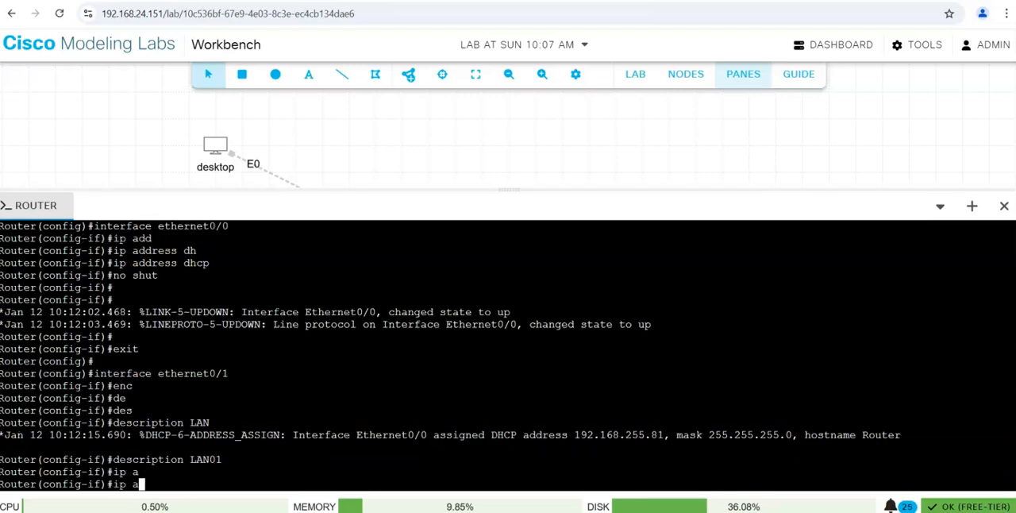
type("d")
key("Tab")
type("10.1.1.1 255.255.0")
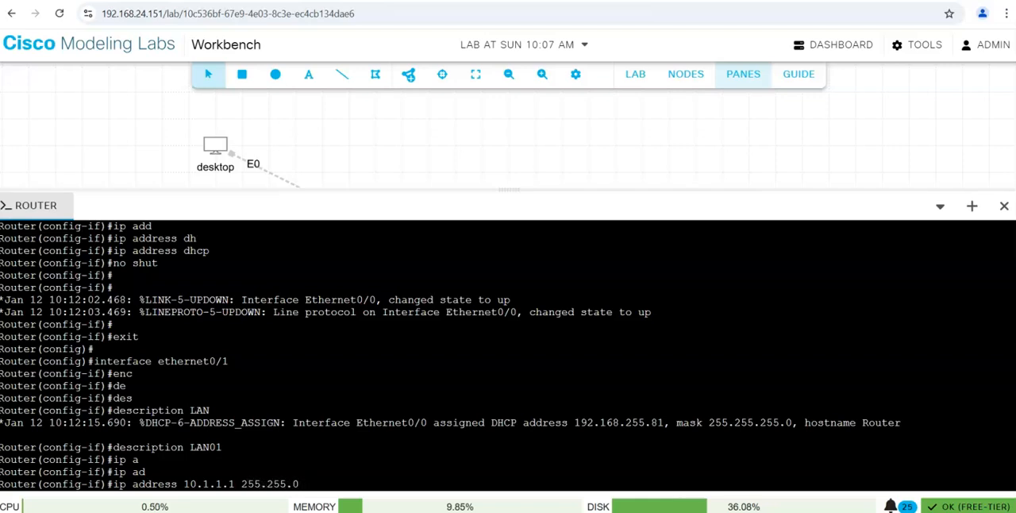
key("BackSpace")
type("255.0")
key("Return")
Enable ethernet0/1 with no shut and return to global configuration mode.
type("no shuit")
key("Return")
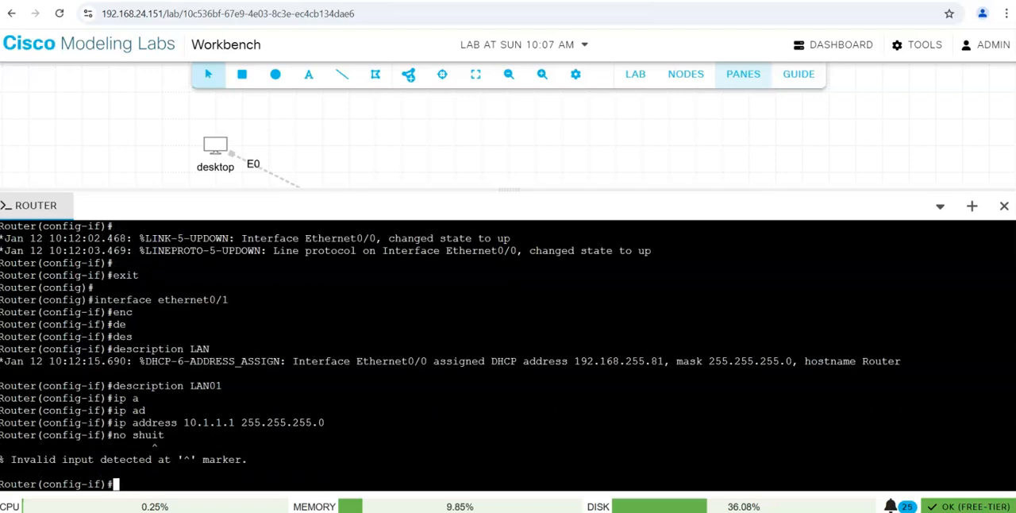
type("no shut")
key("Return")
type("exit")
key("Return")
key("Return")
Save the router's configuration with do wr.
type("dow ")
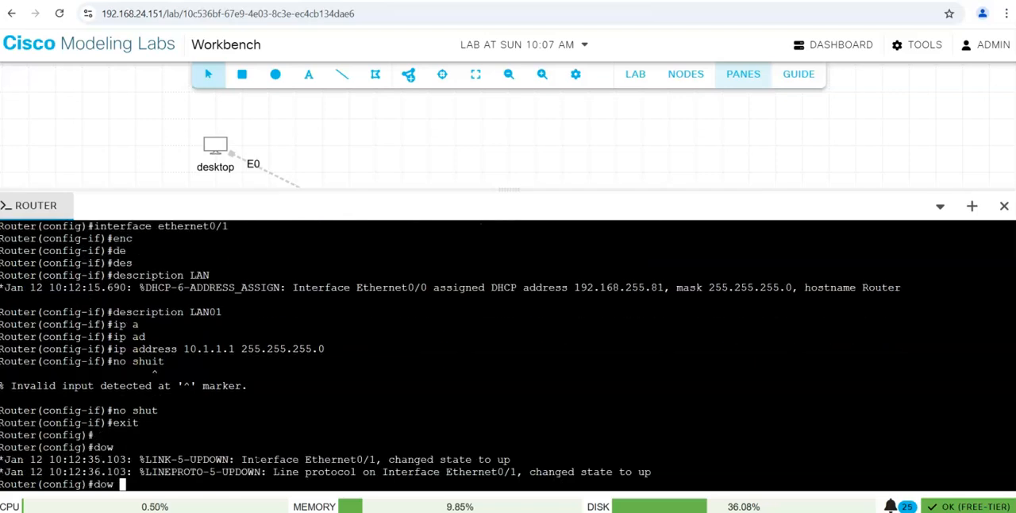
type("wr")
key("Return")
key("Return")
key("Return")
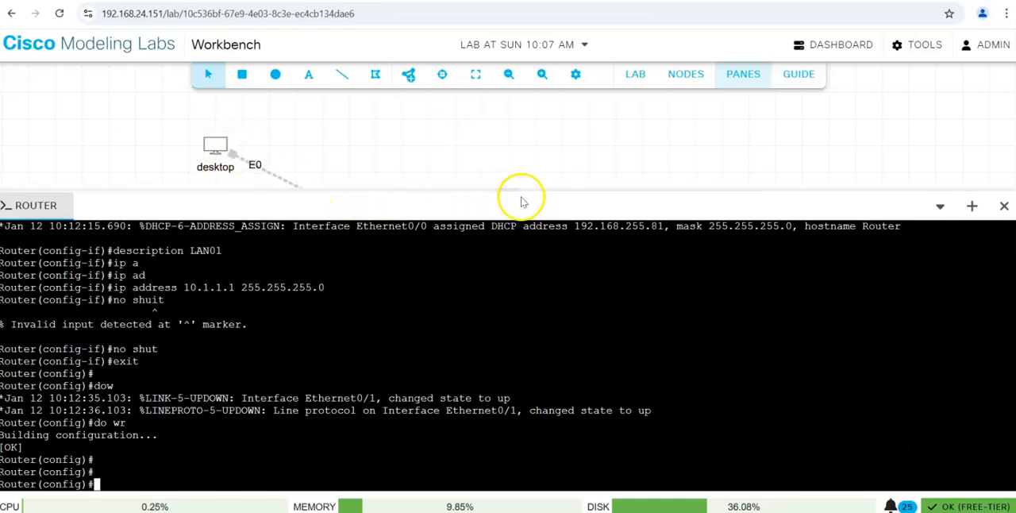
Shrink the router console to view the topology, and enlarge the console again.
left_click_drag(511, 190, 518, 314)
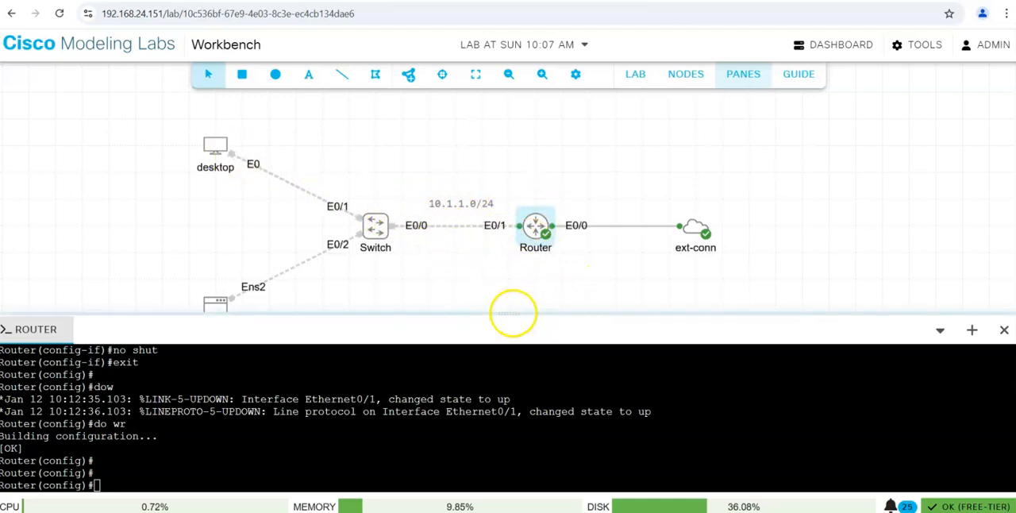
left_click_drag(512, 312, 501, 150)
left_click(497, 254)
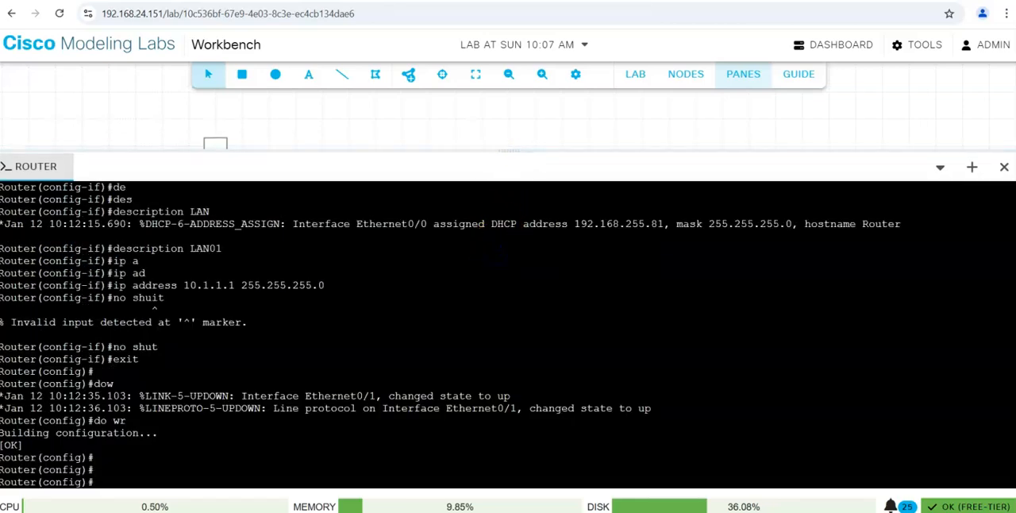
Exclude the address range 10.1.1.1 to 10.1.1.5 from DHCP assignment with ip dhcp excluded-address.
type("ip dch")
key("Tab")
key("BackSpace")
key("BackSpace")
type("hc")
key("Tab")
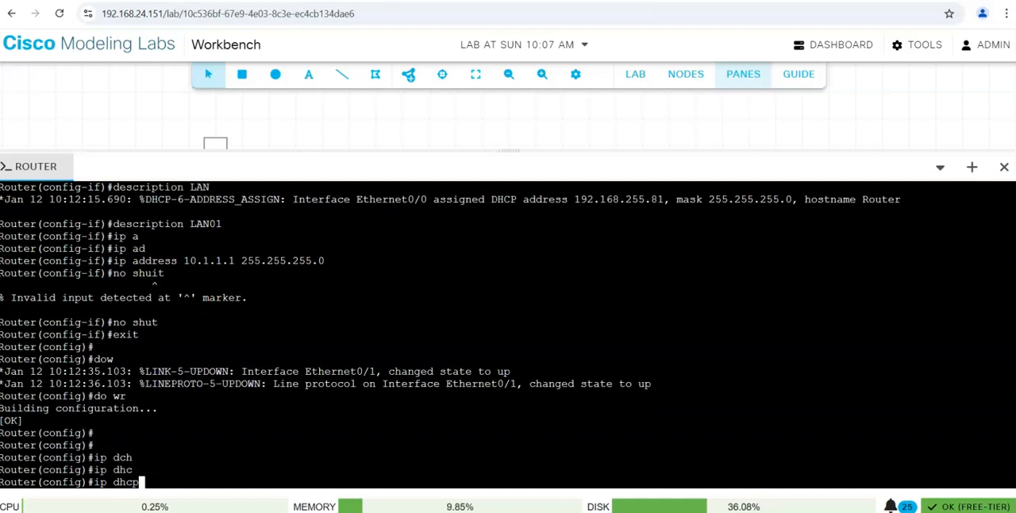
key("BackSpace")
key("Tab")
key("BackSpace")
key("BackSpace")
key("BackSpace")
key("BackSpace")
key("BackSpace")
key("BackSpace")
key("BackSpace")
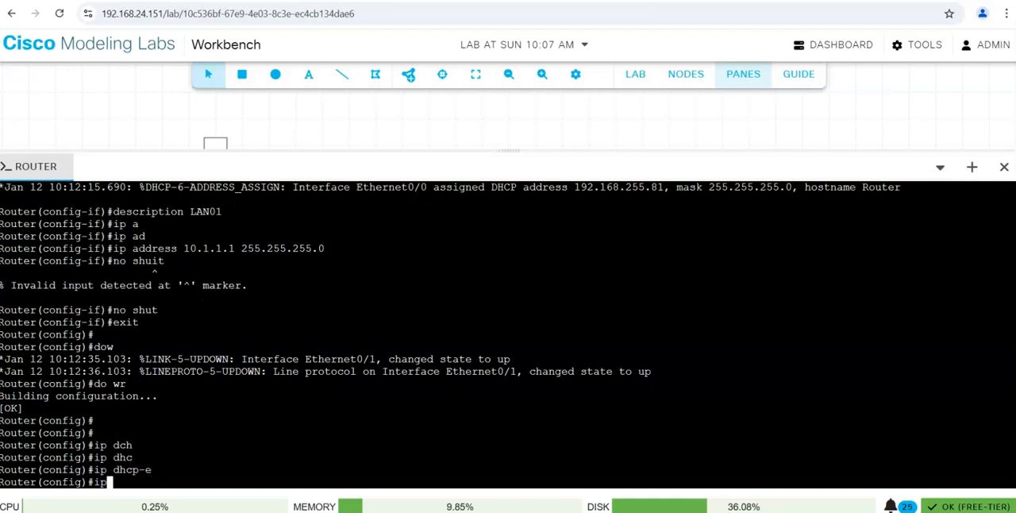
type("dh")
type("hcp")
key("Tab")
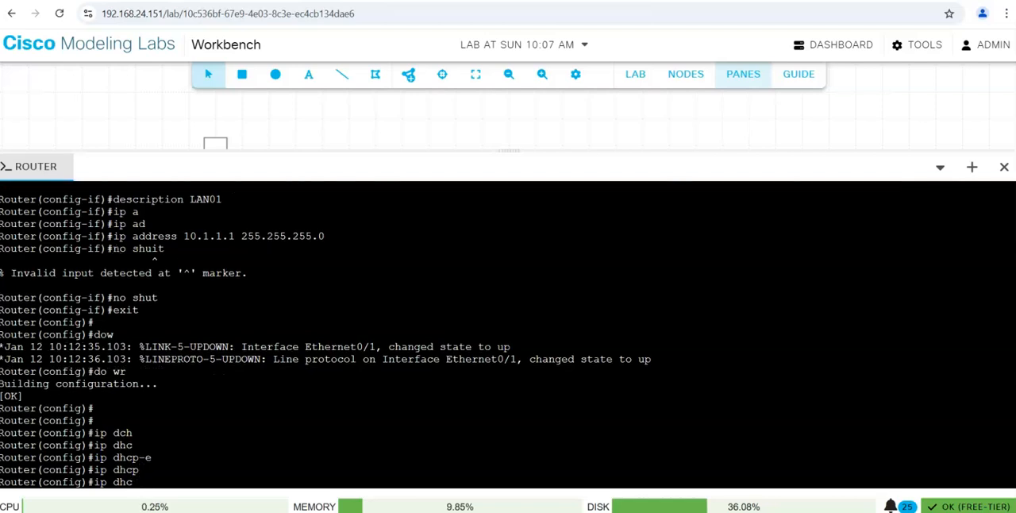
type("p exi")
key("Tab")
key("BackSpace")
type("c")
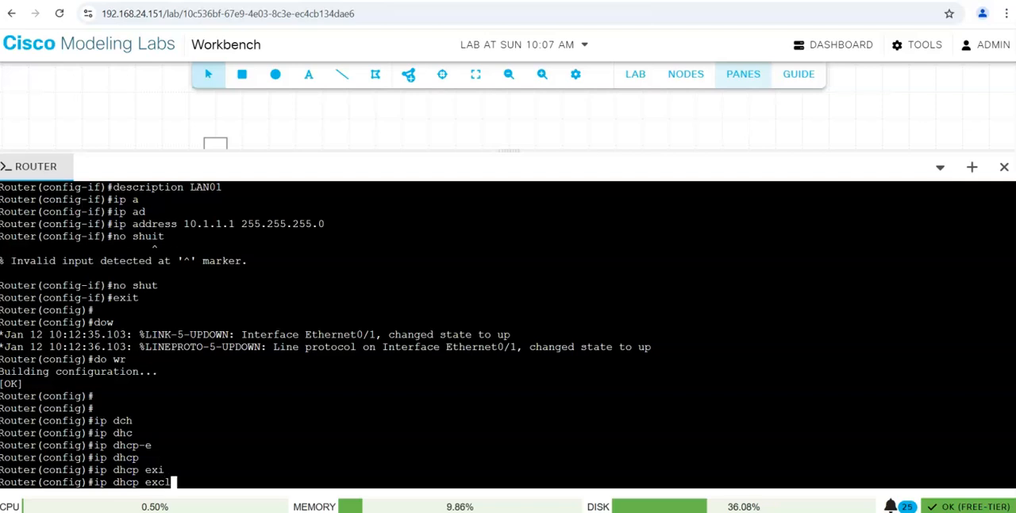
type("l")
key("Tab")
type("10.")
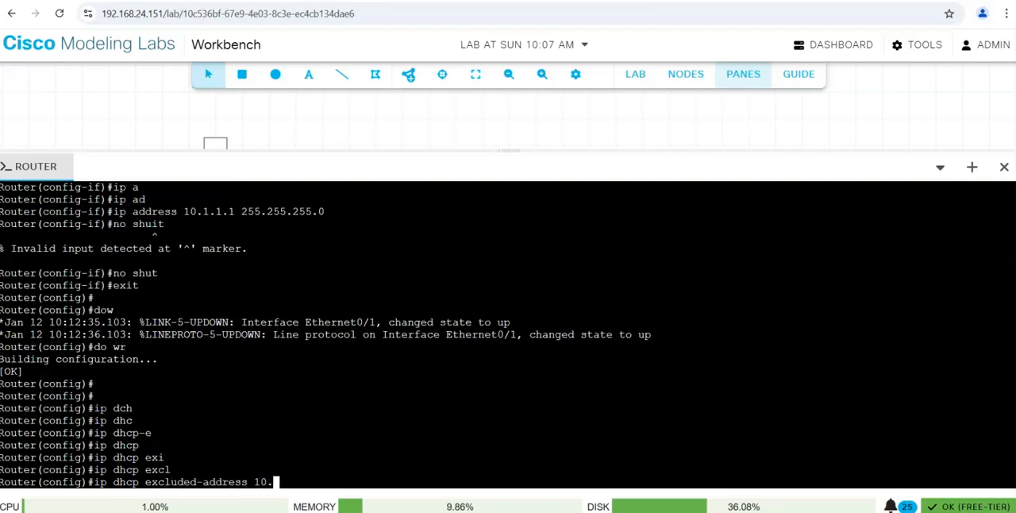
type("1.1.1 10.1.1.5")
key("Return")
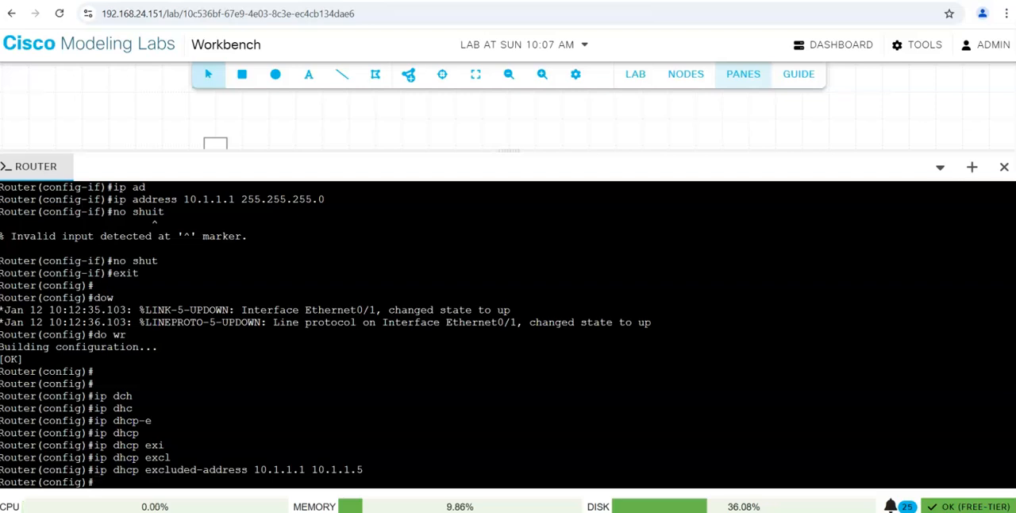
Create a DHCP pool named LAN01 on the router.
type("ip dh")
key("Tab")
type("p")
key("Tab")
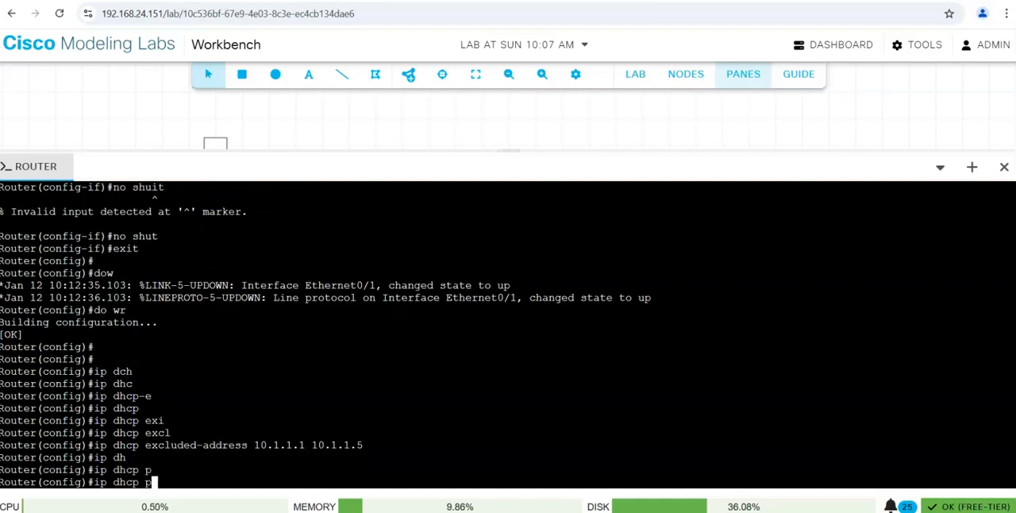
type("o")
key("Tab")
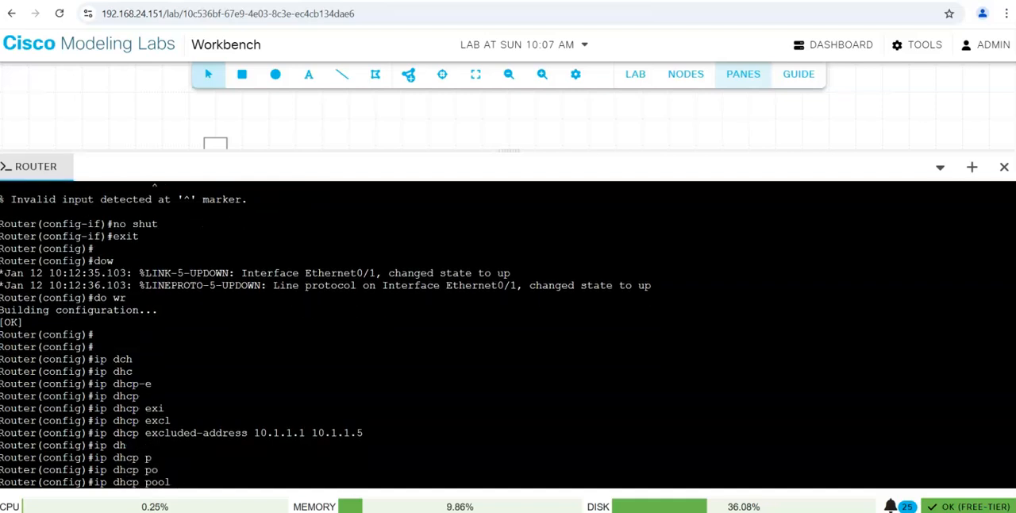
type("LAA")
type("N01")
key("Return")
Set the LAN01 pool's network to 10.1.1.0 with subnet mask 255.255.255.0.
type("net")
key("Tab")
type("wo")
key("Tab")
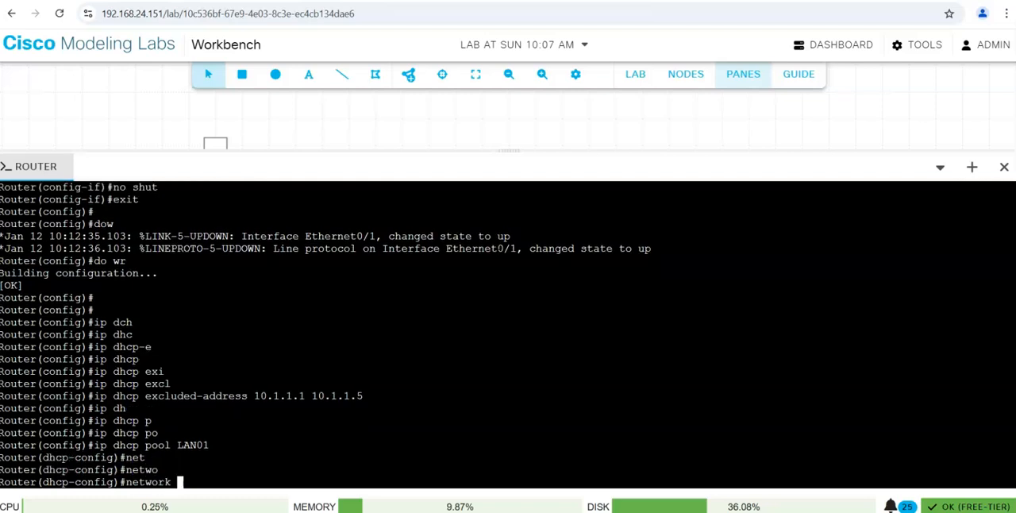
type("10.1.1.0 255.255.255.0")
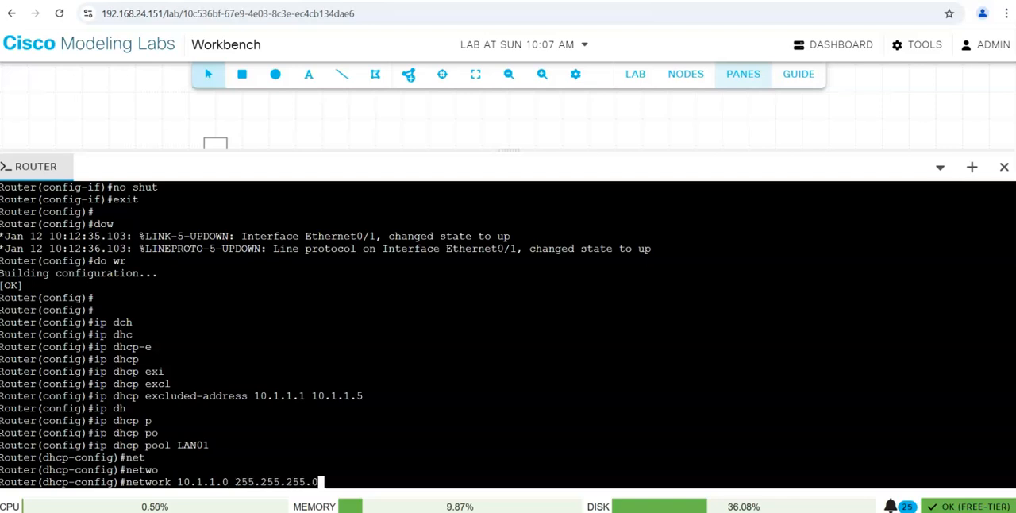
key("Return")
Set the default router of the LAN01 pool to 10.1.1.1.
type("de")
key("Tab")
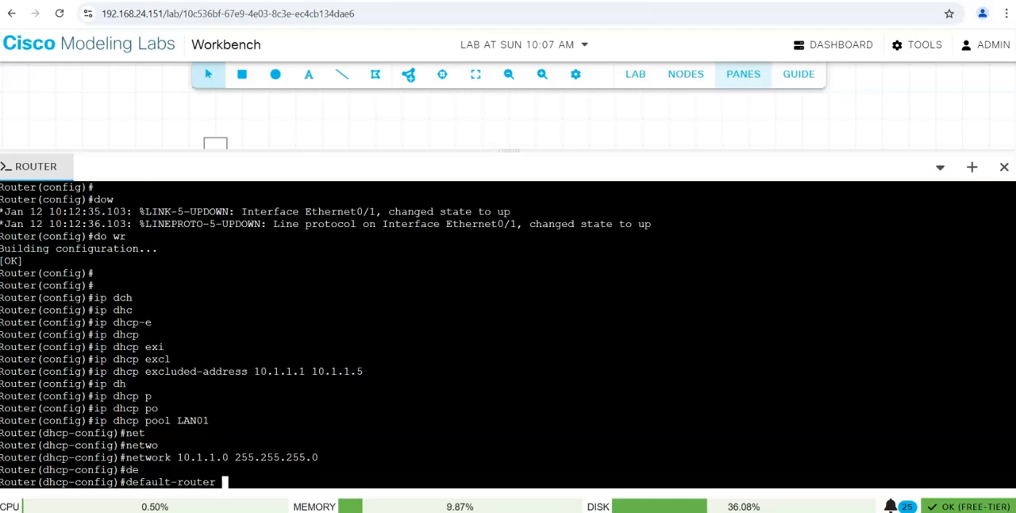
type("10.1.1.1")
key("Return")
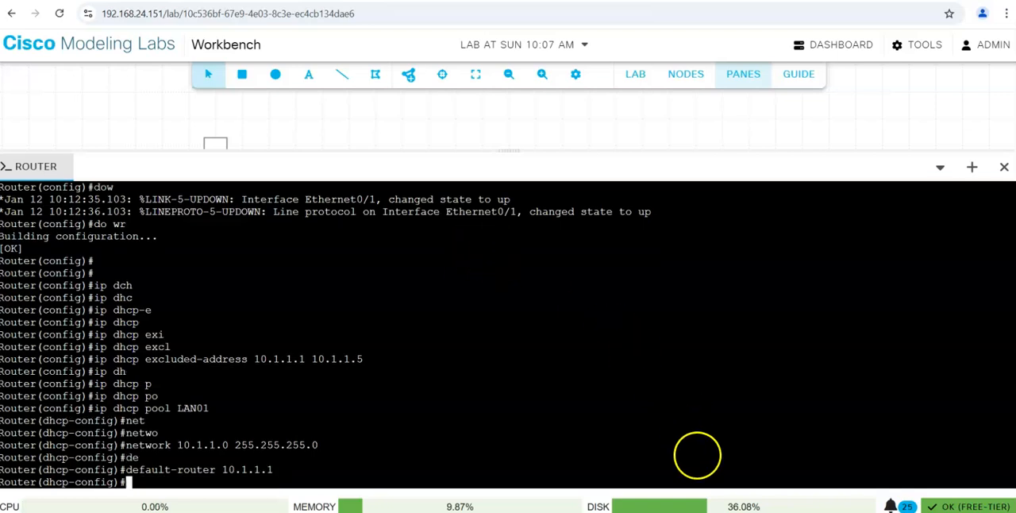
Switch to Command Prompt and examine the DNS server of the Ethernet 3 adapter.
left_click(775, 511)
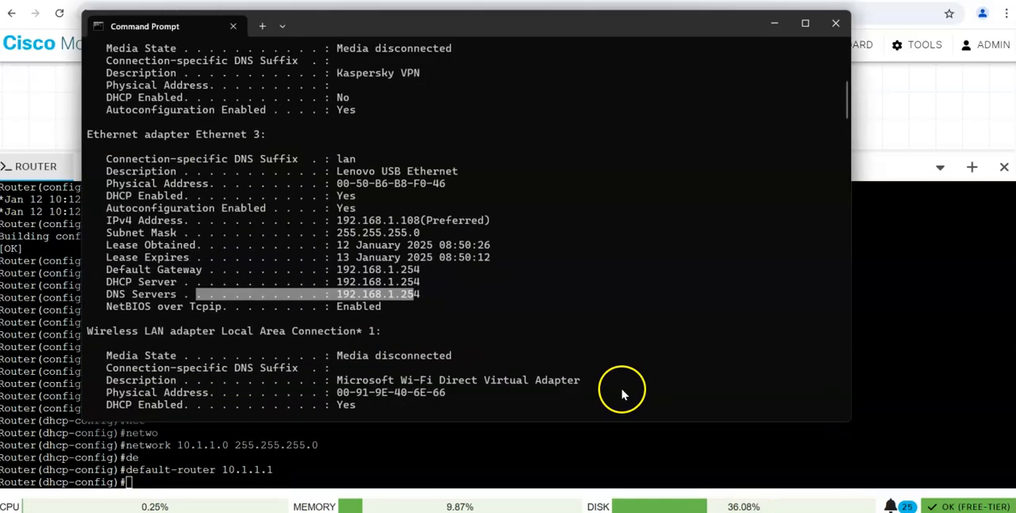
left_click_drag(420, 294, 335, 295)
left_click(458, 307)
Ping google.com from the host computer and stop the ping.
type("ping google.com")
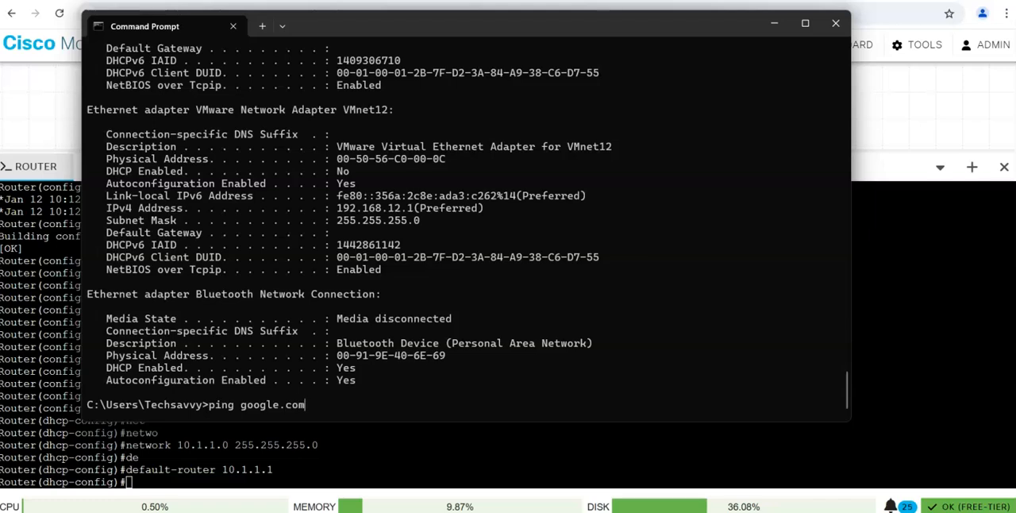
key("Return")
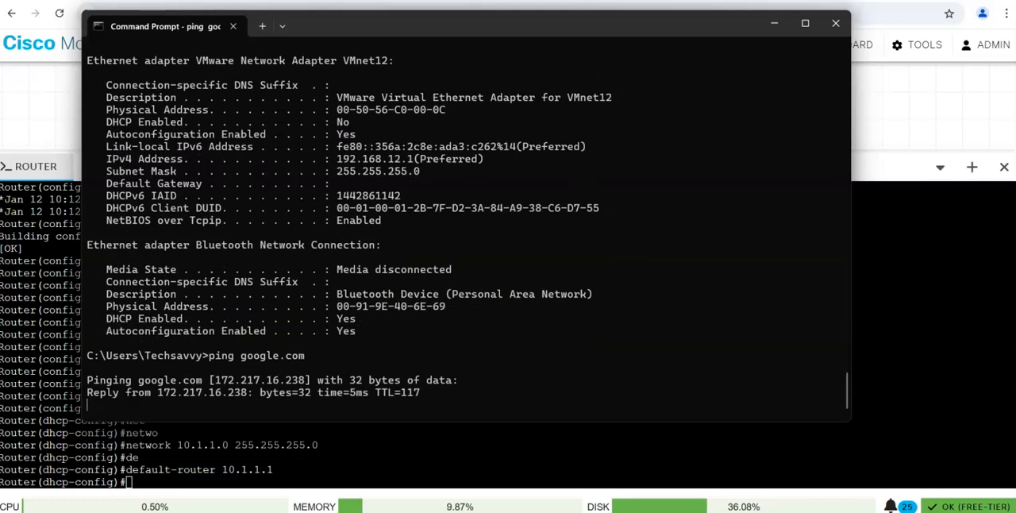
key("ctrl+c")
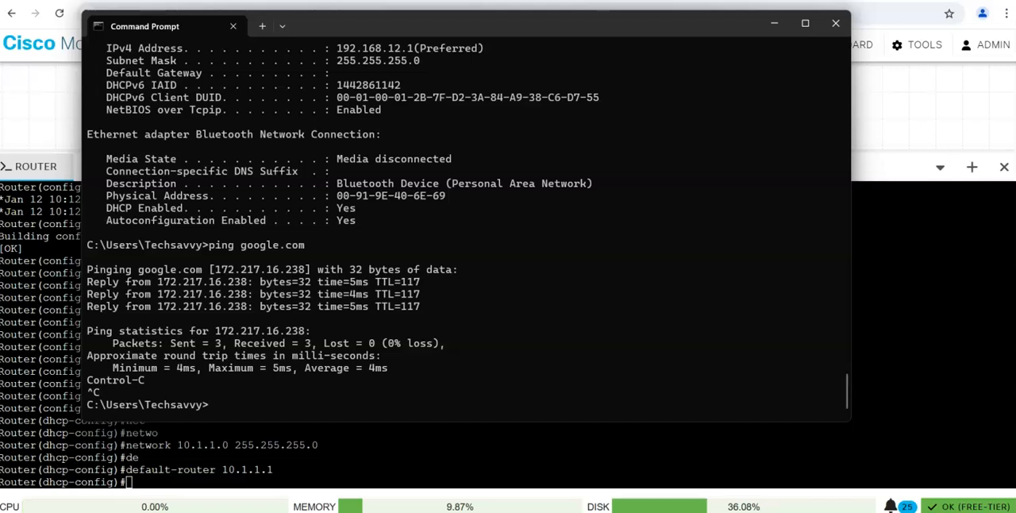
Clear the Command Prompt screen and review the host's network adapter details with ipconfig /all.
key("Return")
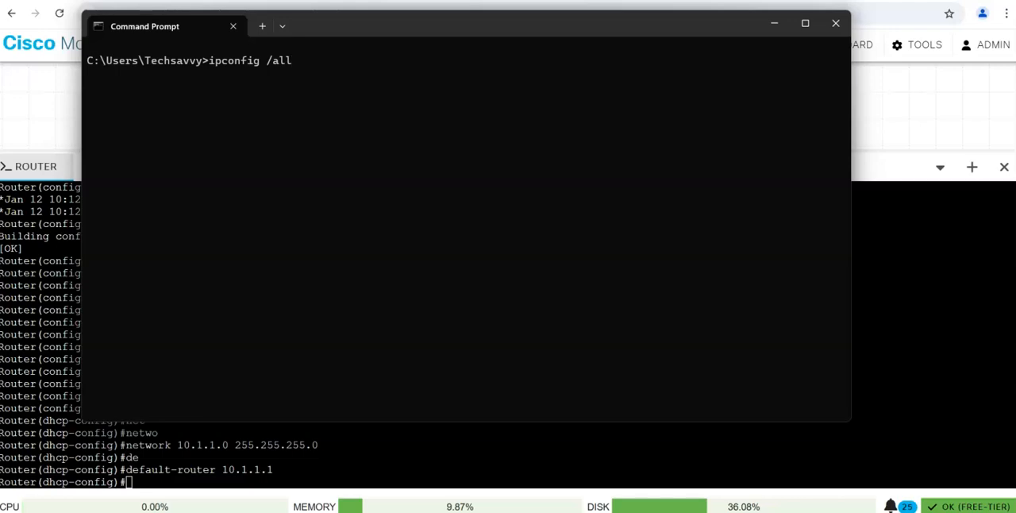
key("Return")
scroll(445, 246, "up", 20)
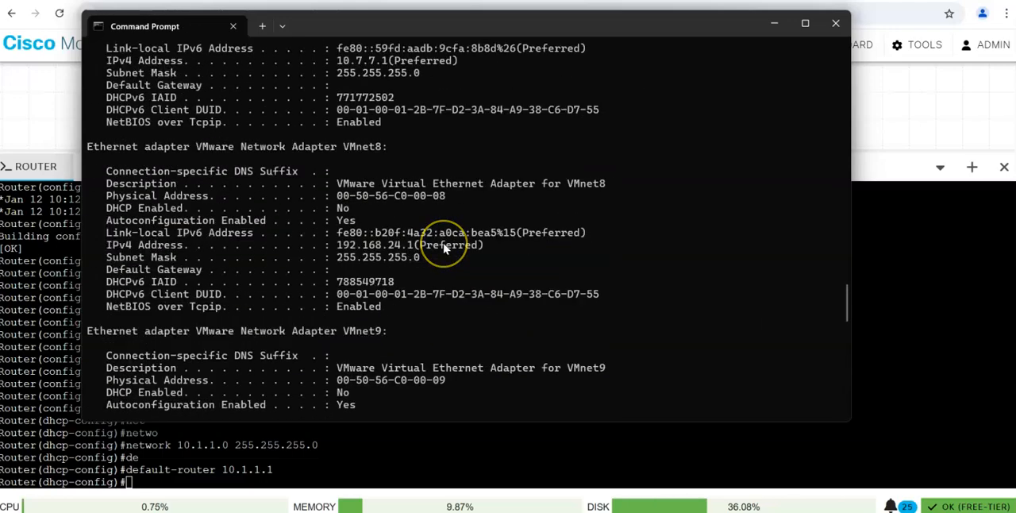
scroll(445, 249, "up", 20)
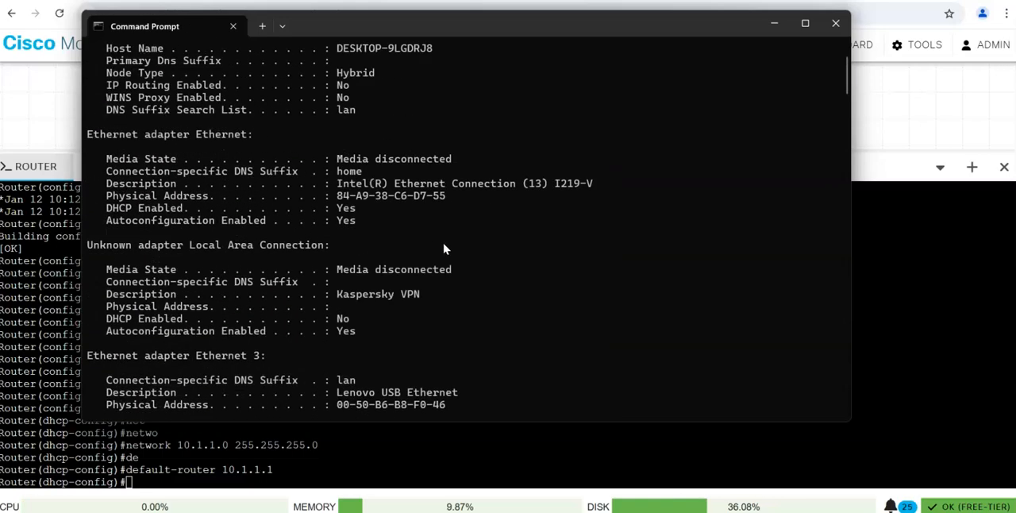
Locate the Ethernet 3 adapter's DNS server in the ipconfig output and return to the router console in Cisco Modeling Labs.
scroll(447, 238, "down", 7)
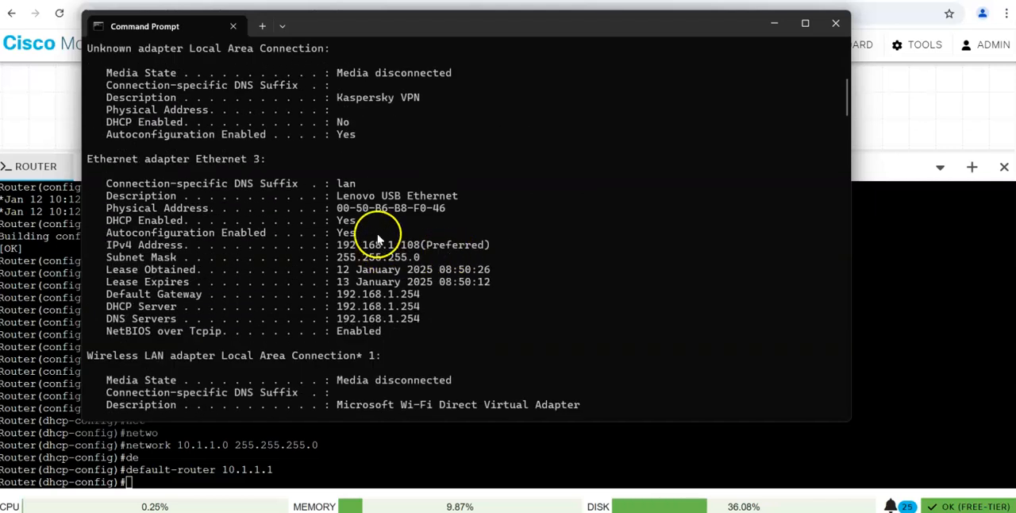
left_click_drag(254, 160, 156, 159)
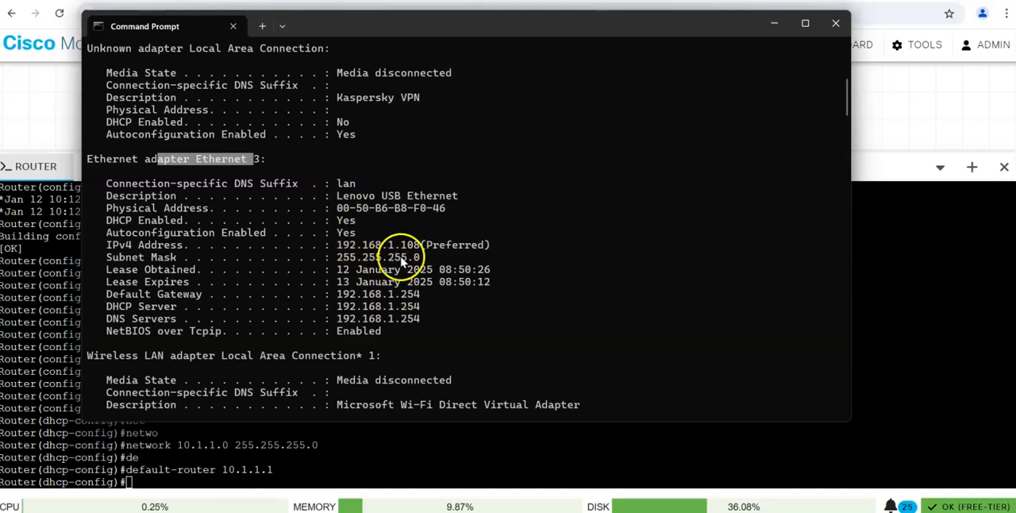
left_click_drag(420, 306, 434, 322)
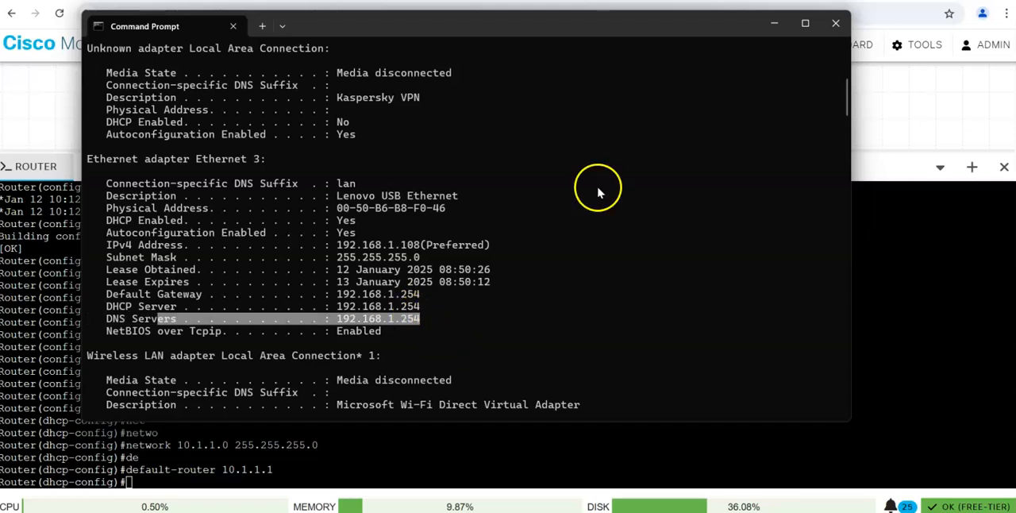
left_click(775, 26)
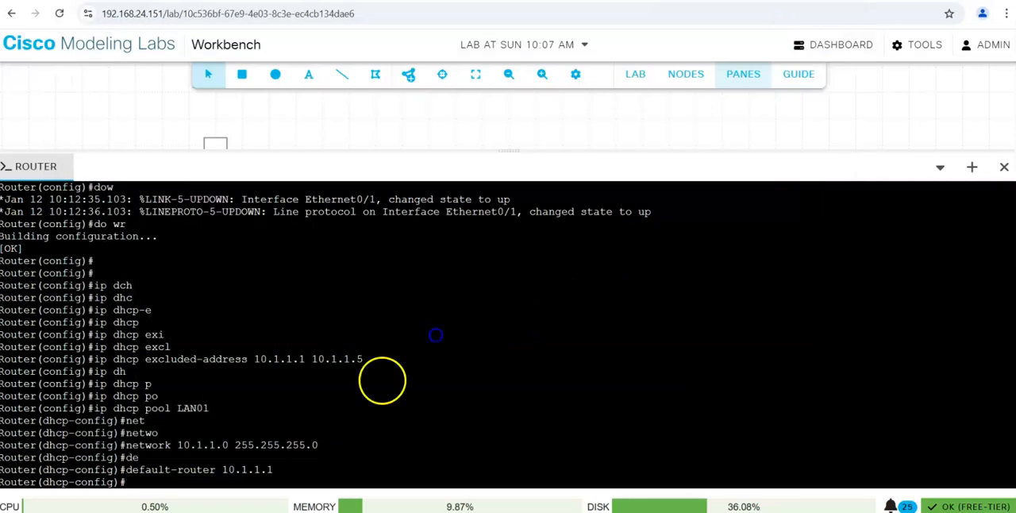
Set the DNS server of the LAN01 pool to 192.168.1.254 and exit DHCP pool configuration.
key("Tab")
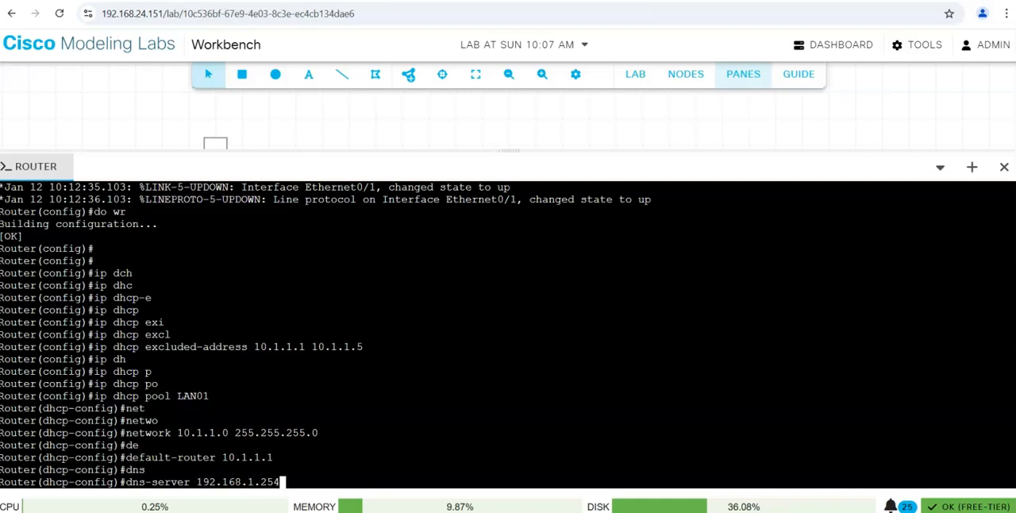
key("Return")
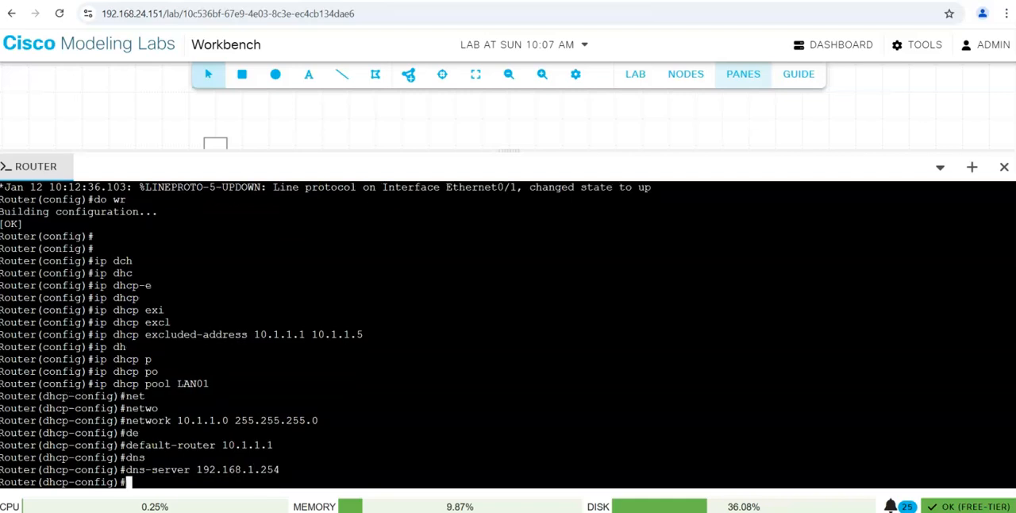
type("exit")
key("Return")
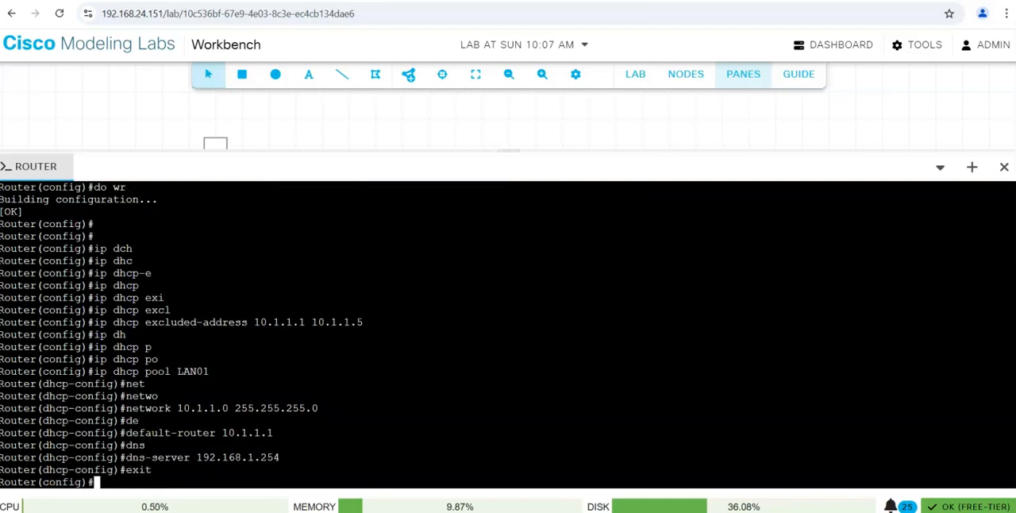
Exit the router's global configuration mode and save the configuration with wr.
type("exit")
key("Return")
key("Return")
type("wr")
key("Return")
key("Return")
key("Return")
key("Return")
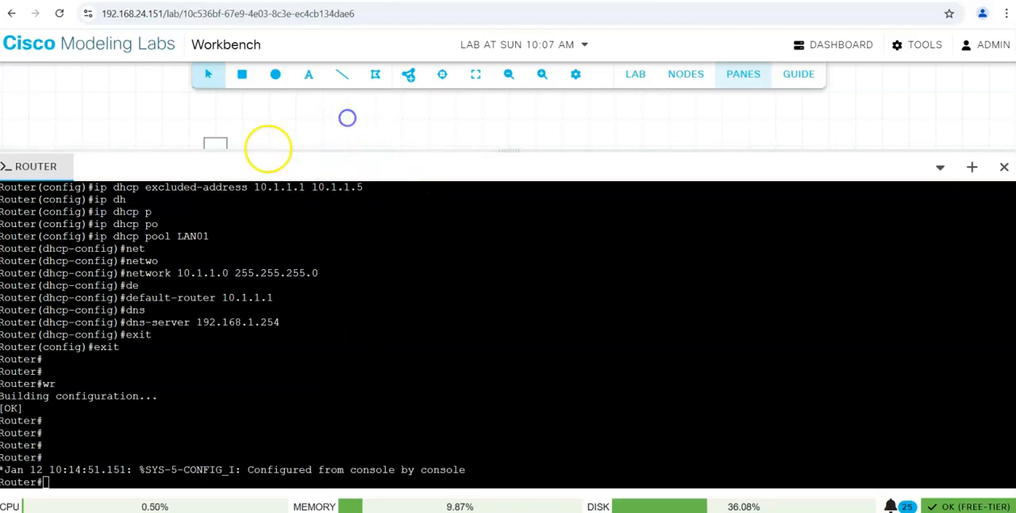
Start the desktop, ubuntu and Switch nodes in the topology.
left_click_drag(515, 150, 516, 325)
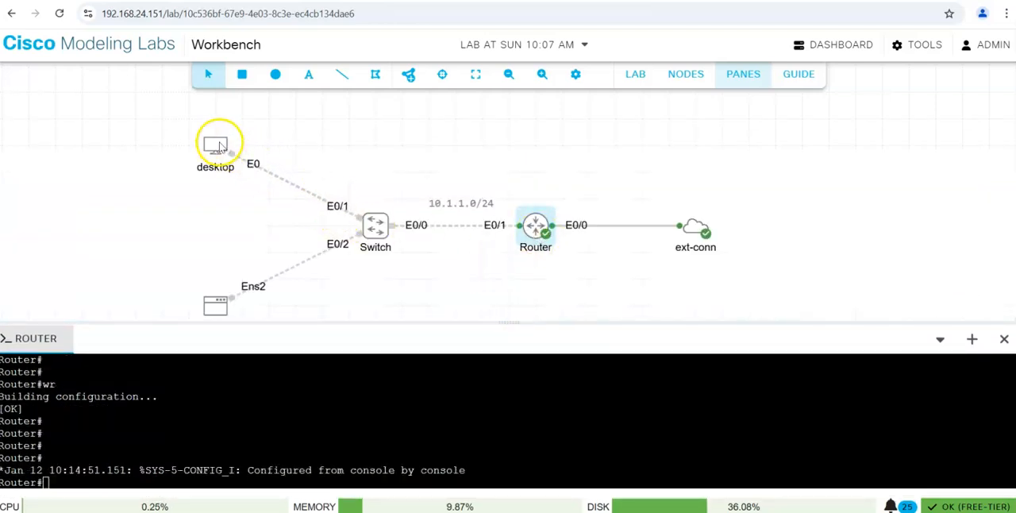
right_click(216, 143)
left_click(277, 179)
right_click(215, 302)
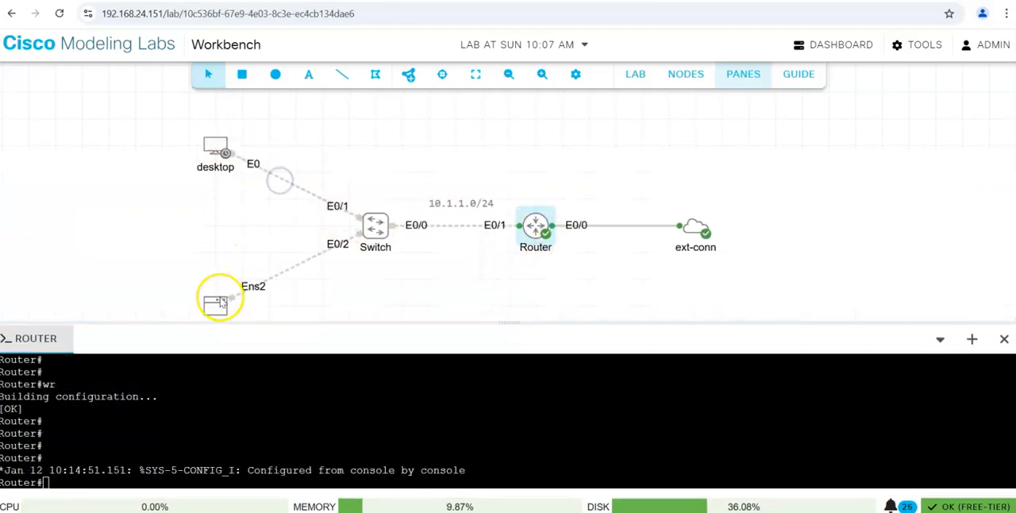
left_click(267, 335)
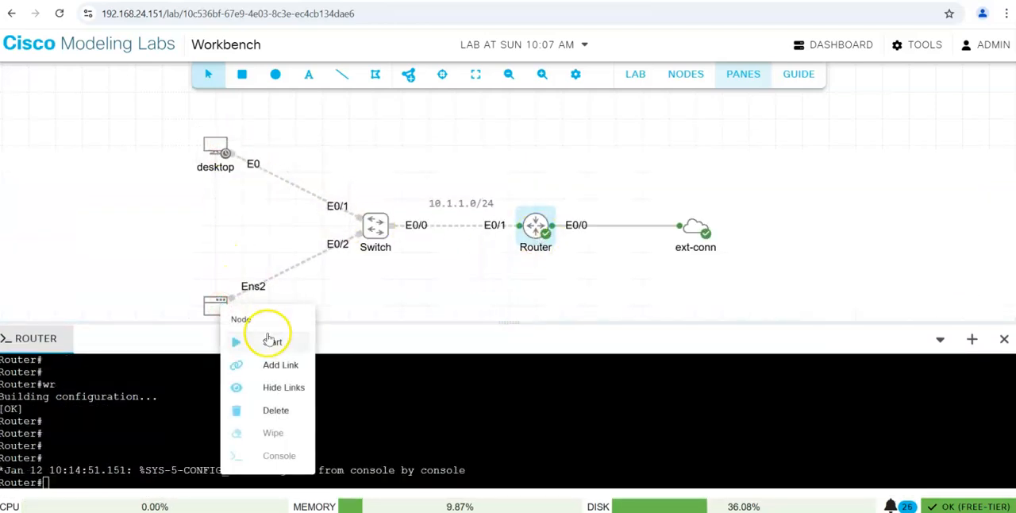
right_click(373, 225)
left_click(408, 258)
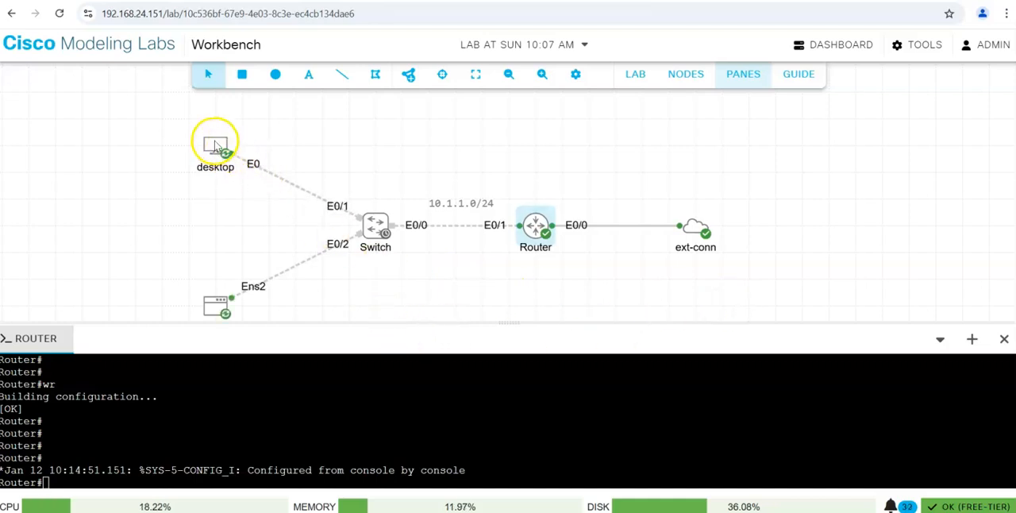
Open the desktop node's console and enlarge the console area.
right_click(214, 148)
left_click(277, 297)
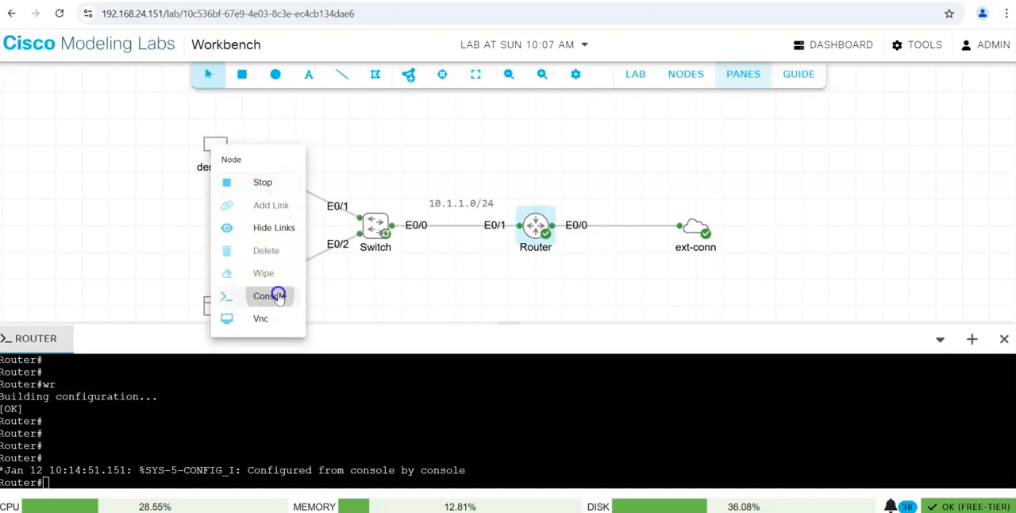
left_click(506, 436)
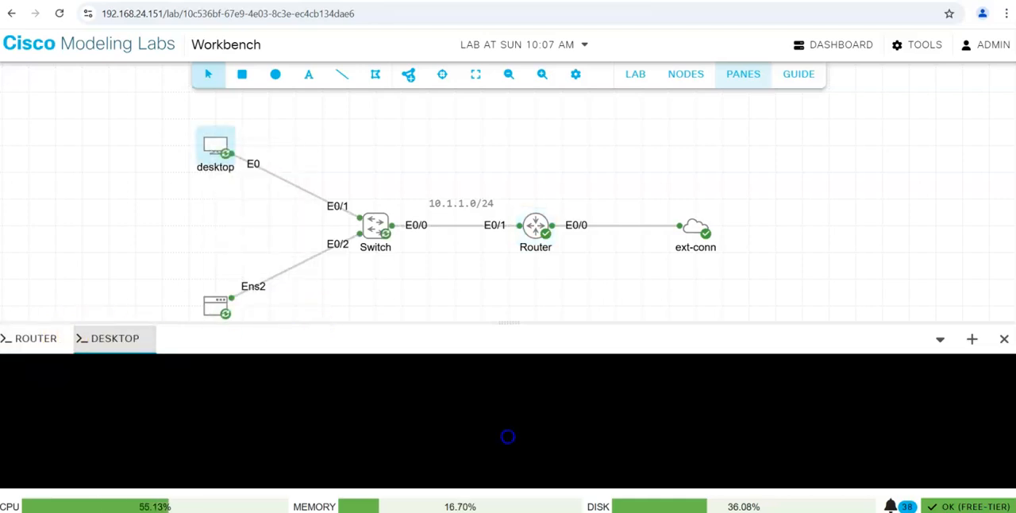
left_click_drag(515, 321, 501, 234)
left_click(411, 319)
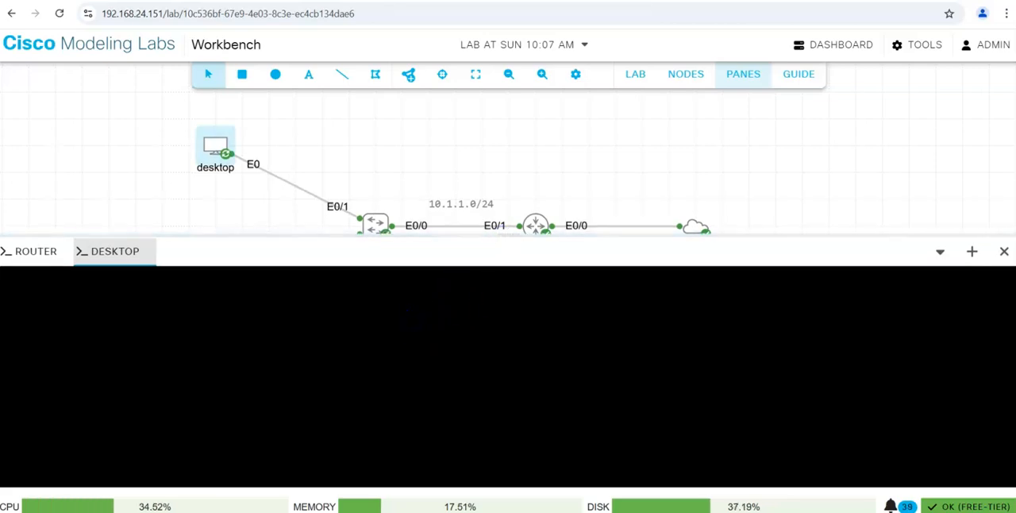
left_click(323, 367)
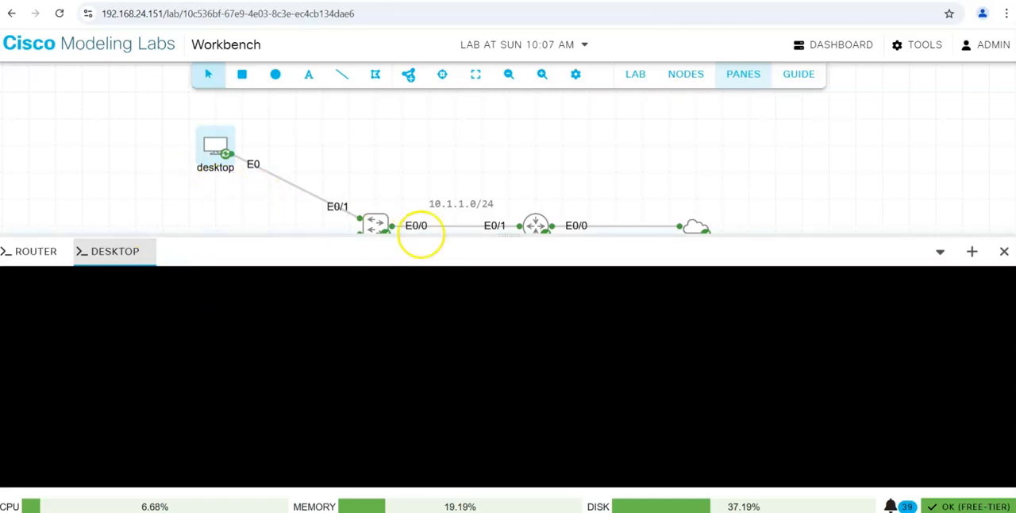
left_click(280, 327)
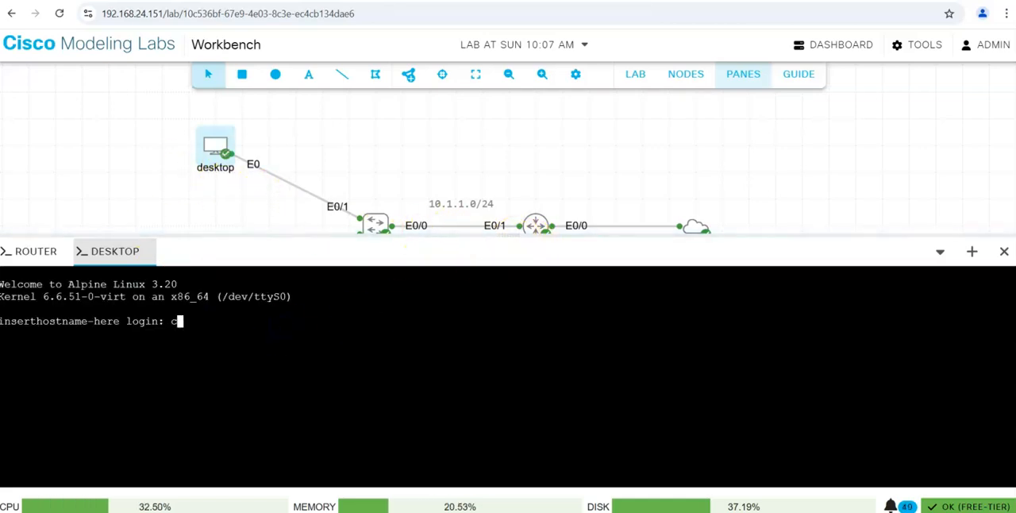
Log in to the desktop node with its username and account password.
type("cisco")
key("Return")
key("Return")
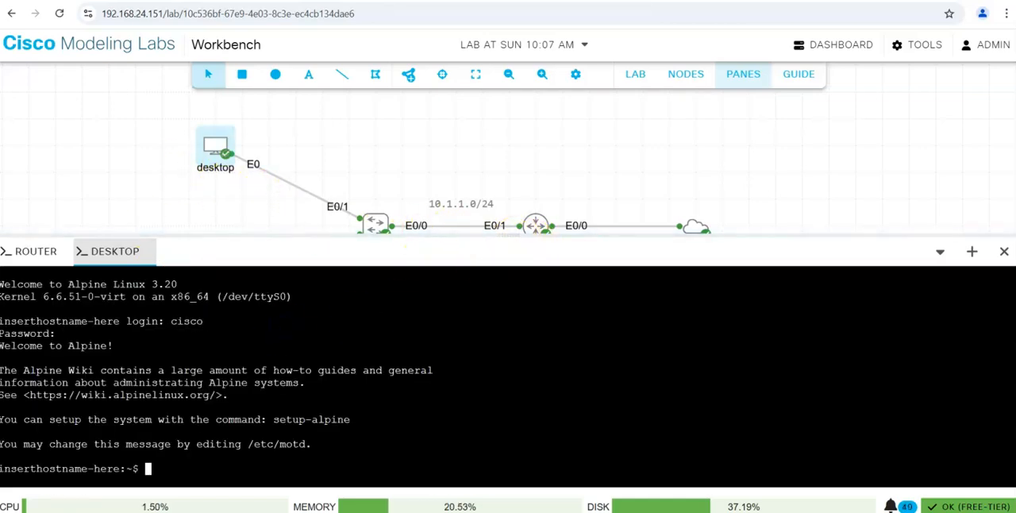
Run ifconfig on the desktop node and examine the eth0 interface for an assigned IPv4 address.
key("Return")
key("Return")
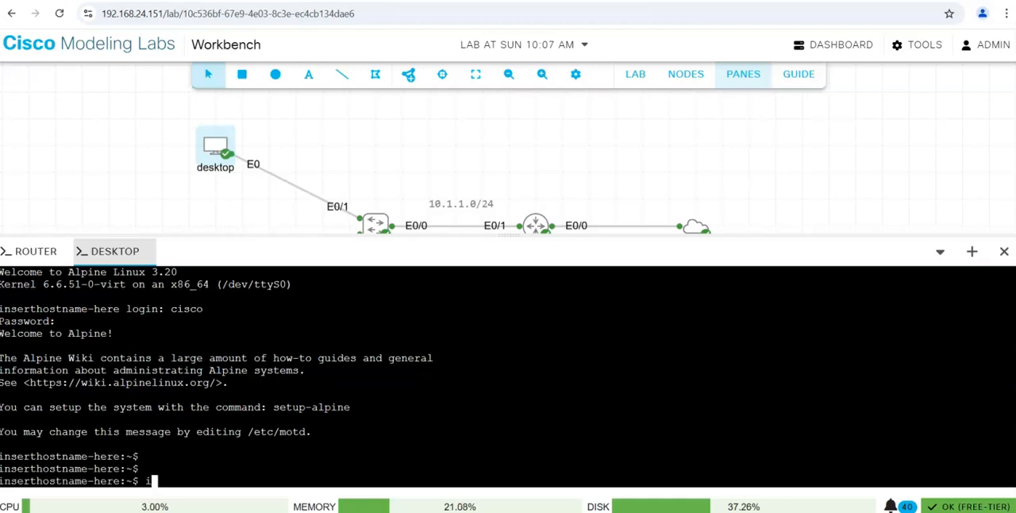
type("ifconfig")
key("Return")
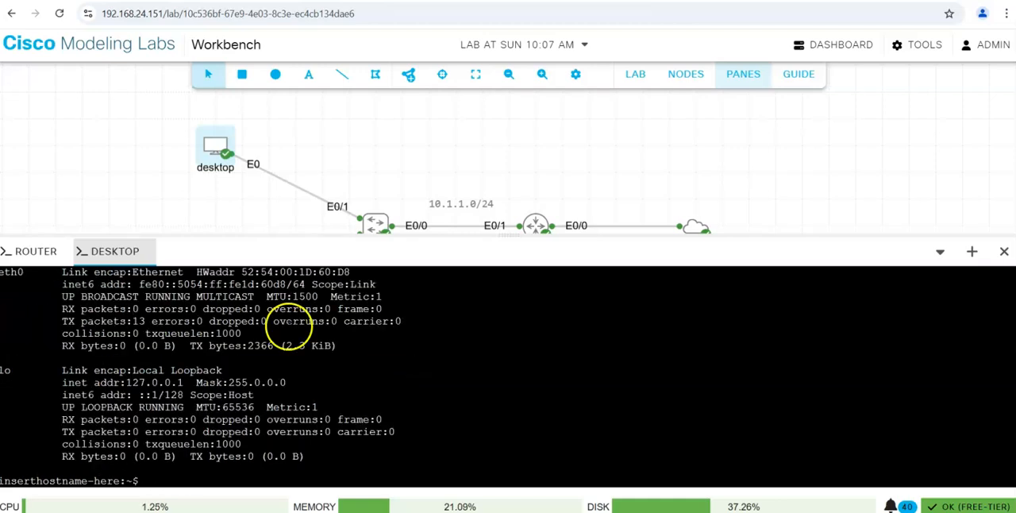
scroll(191, 365, "up", 2)
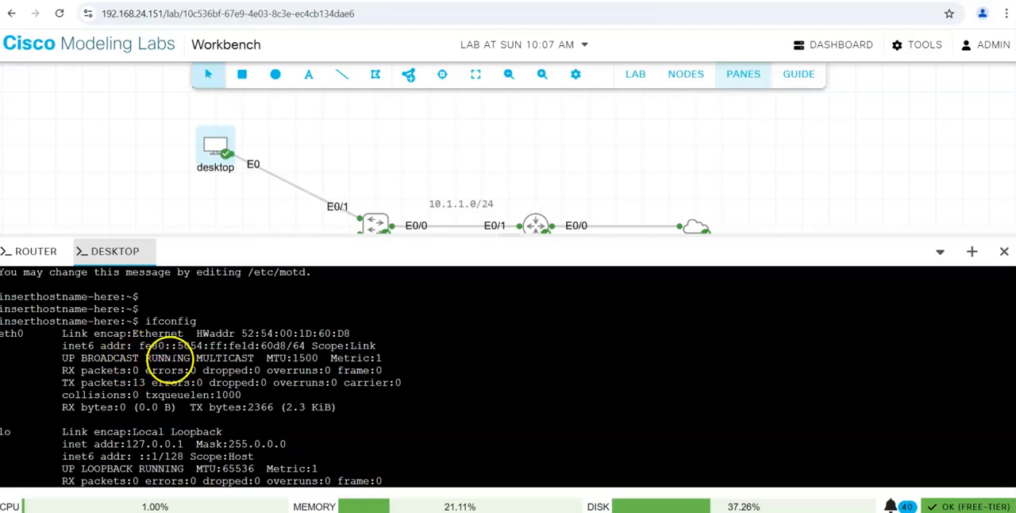
left_click_drag(66, 335, 298, 334)
left_click(349, 353)
scroll(345, 353, "down", 2)
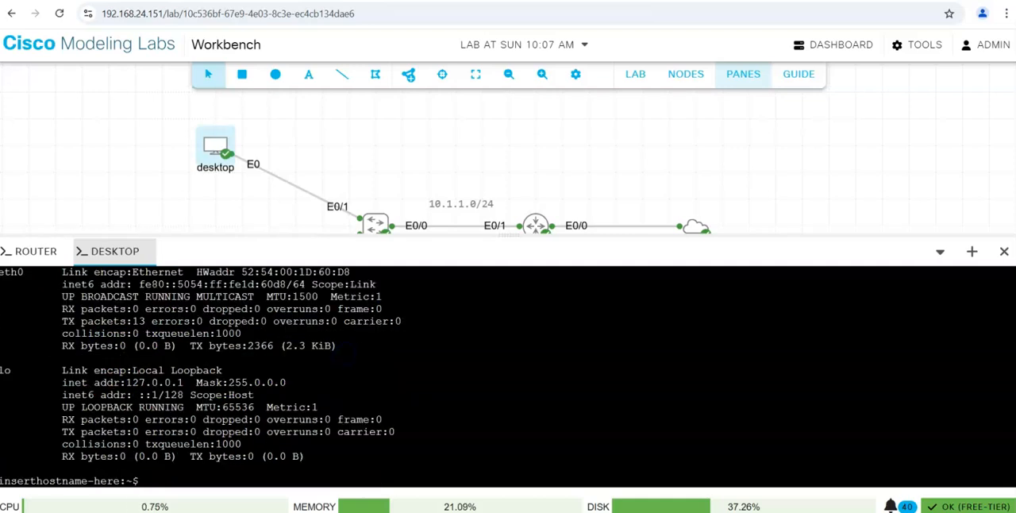
Run ifconfig on the desktop node again to recheck eth0 for a DHCP address.
key("Return")
key("Return")
key("Return")
key("Up")
key("Return")
scroll(306, 363, "up", 2)
scroll(216, 362, "down", 2)
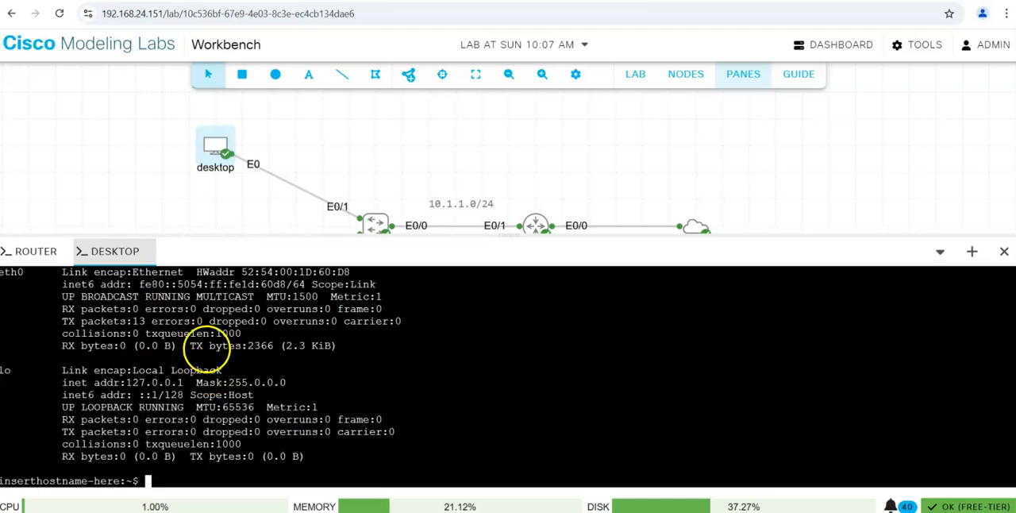
left_click(135, 182)
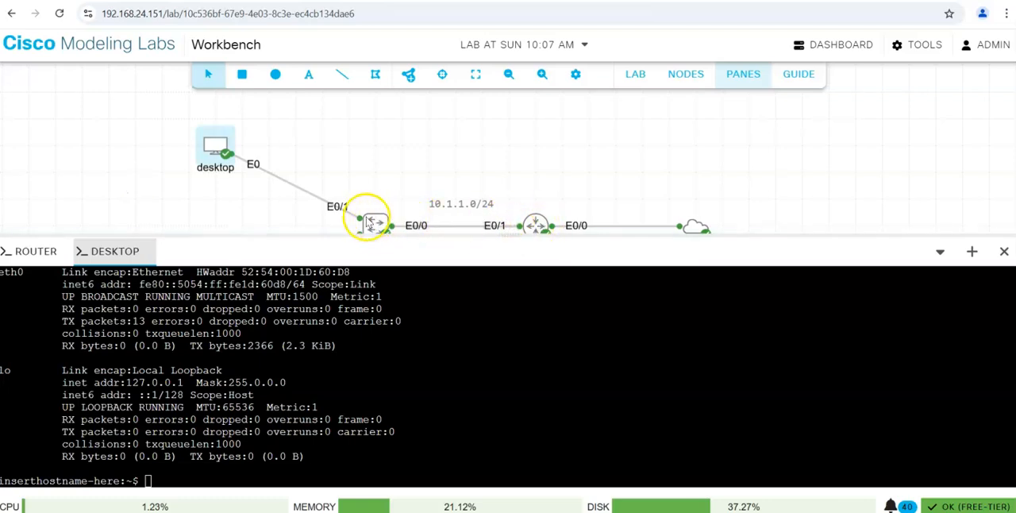
Repeat ifconfig once more on the desktop node and check the IPv4 address leased to eth0.
left_click(370, 340)
key("Return")
key("Return")
key("Return")
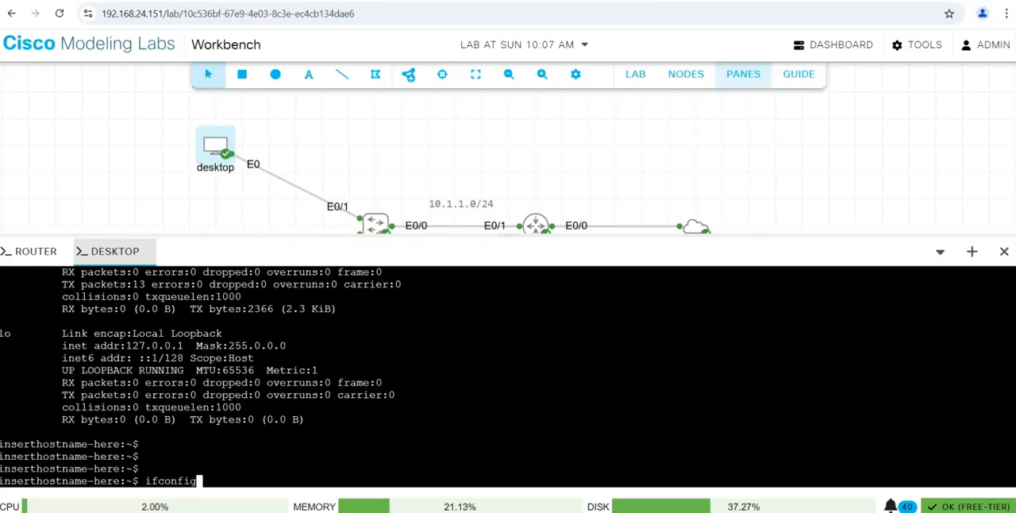
type("ifconfig")
key("Return")
scroll(325, 357, "up", 2)
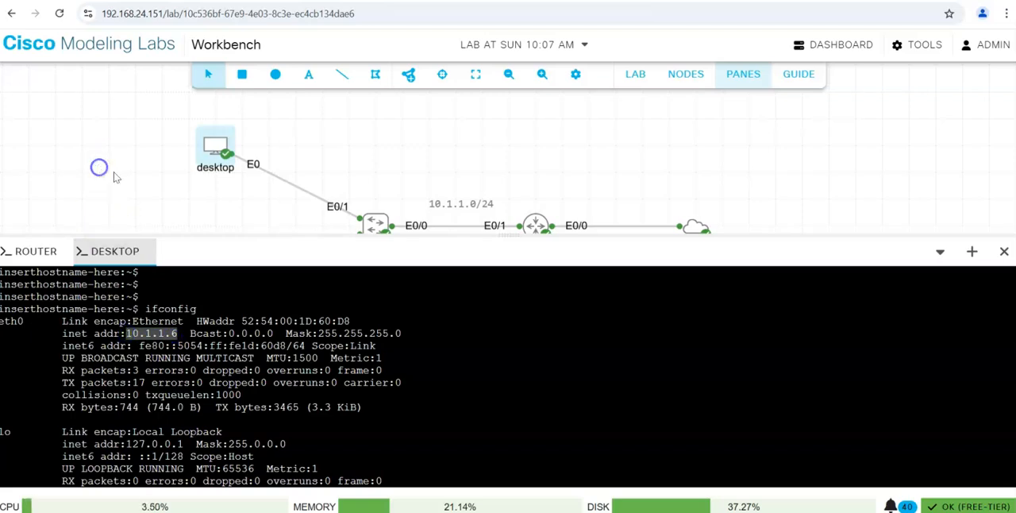
Open the ubuntu node's console and enlarge the console area.
left_click_drag(512, 236, 457, 419)
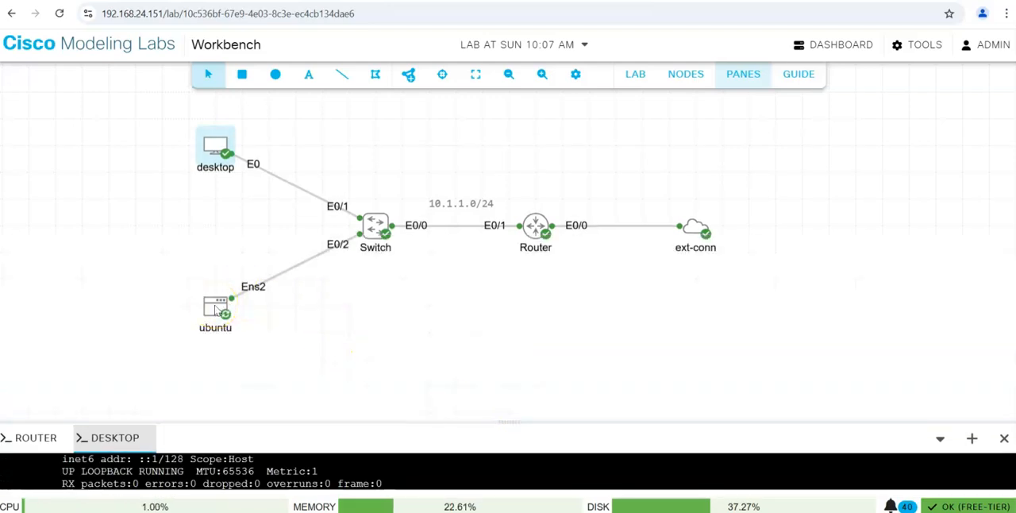
right_click(216, 308)
left_click(278, 462)
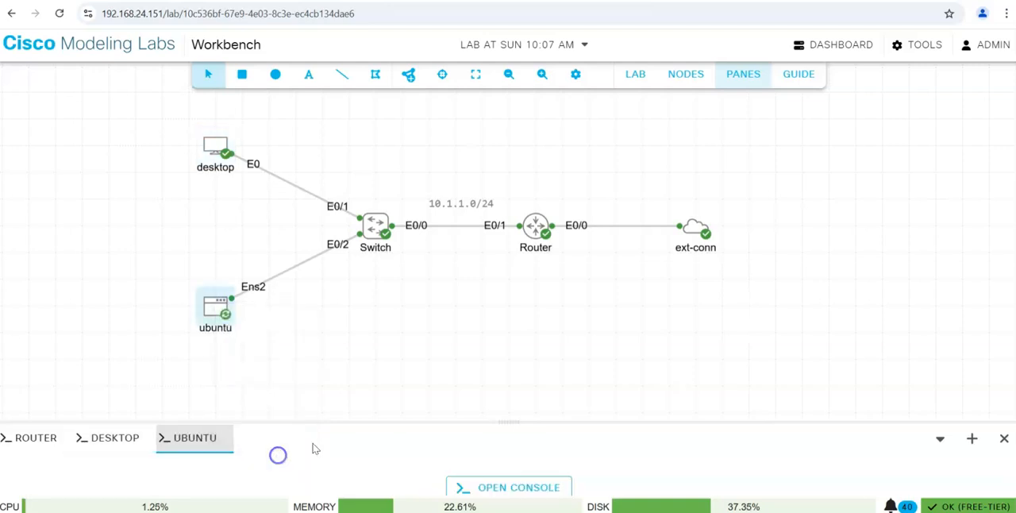
left_click(501, 491)
left_click_drag(505, 420, 501, 215)
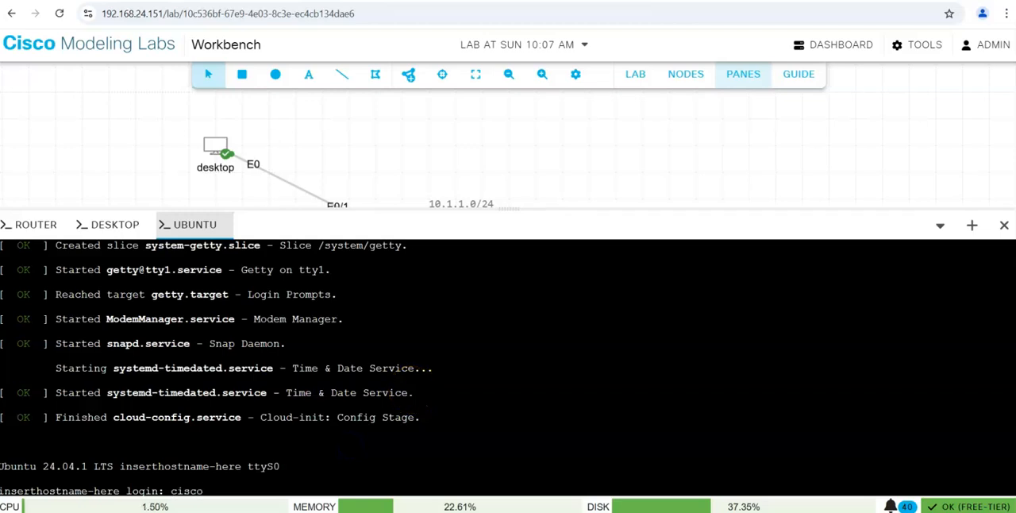
Log in to the ubuntu node with its username and account password.
key("Return")
key("Return")
key("Return")
key("Return")
key("Return")
key("Return")
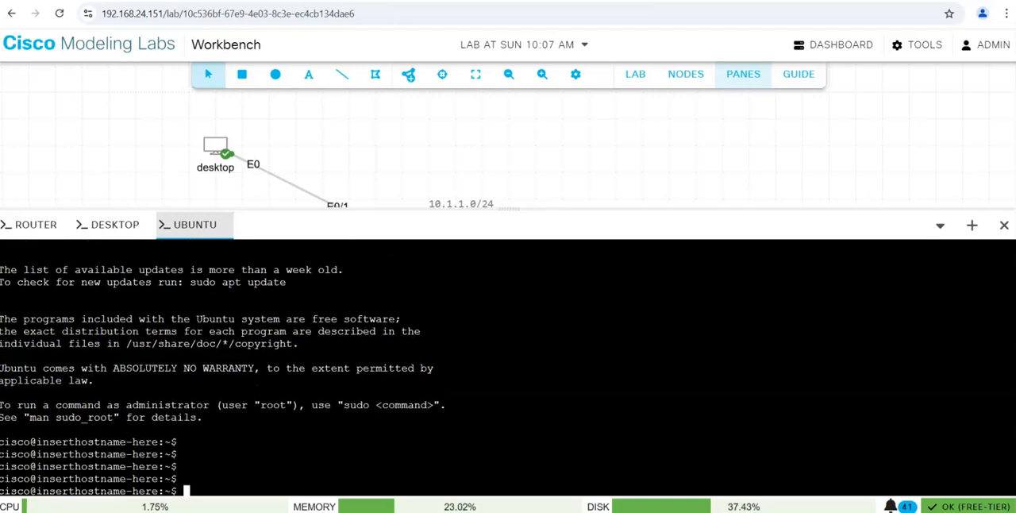
Run ip addr on the ubuntu node and examine the IPv4 address of the ens2 interface.
type("ip addr")
key("Return")
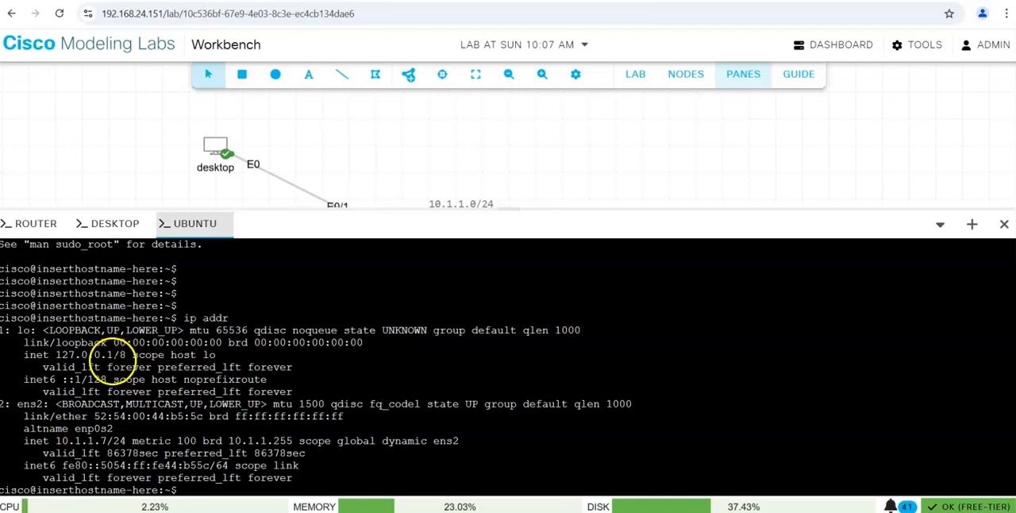
double_click(96, 440)
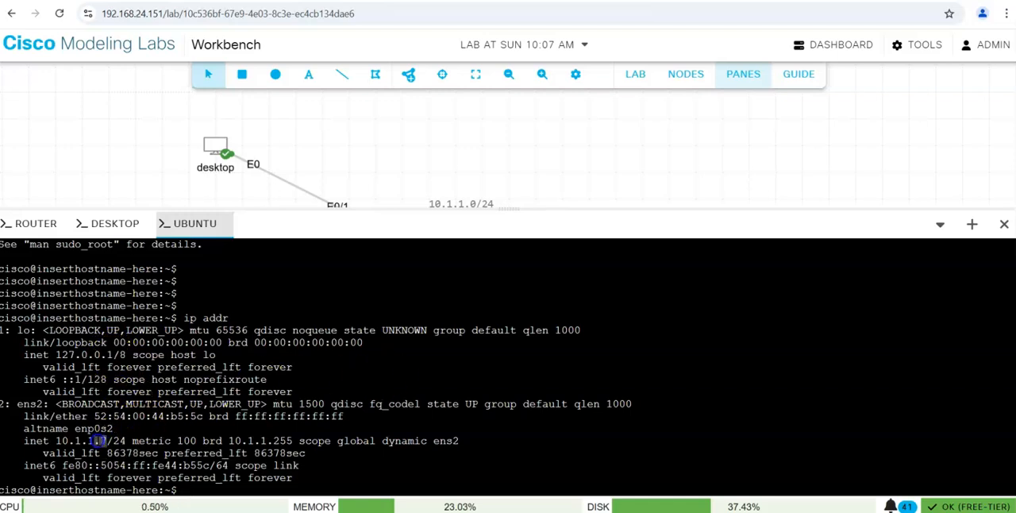
double_click(29, 403)
left_click(201, 410)
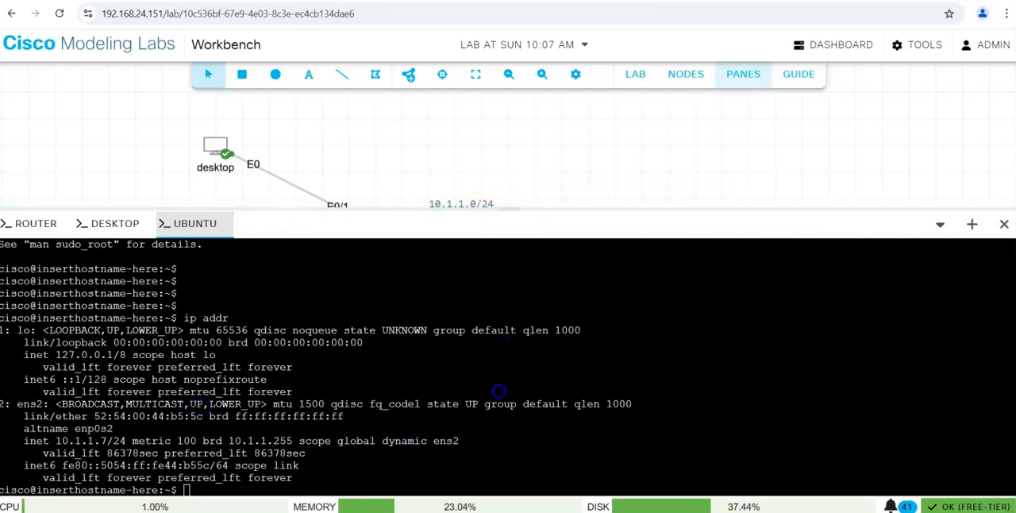
left_click_drag(509, 208, 488, 410)
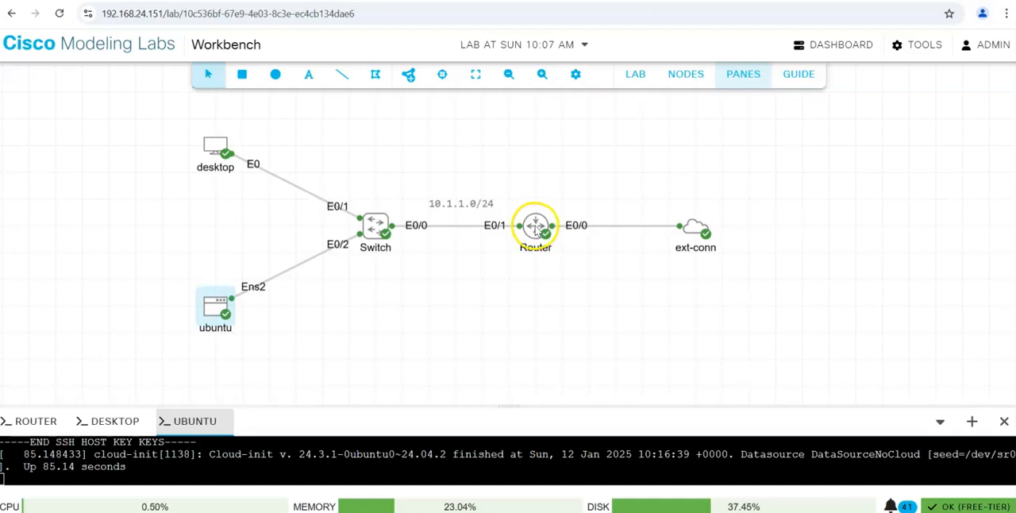
left_click_drag(512, 404, 527, 184)
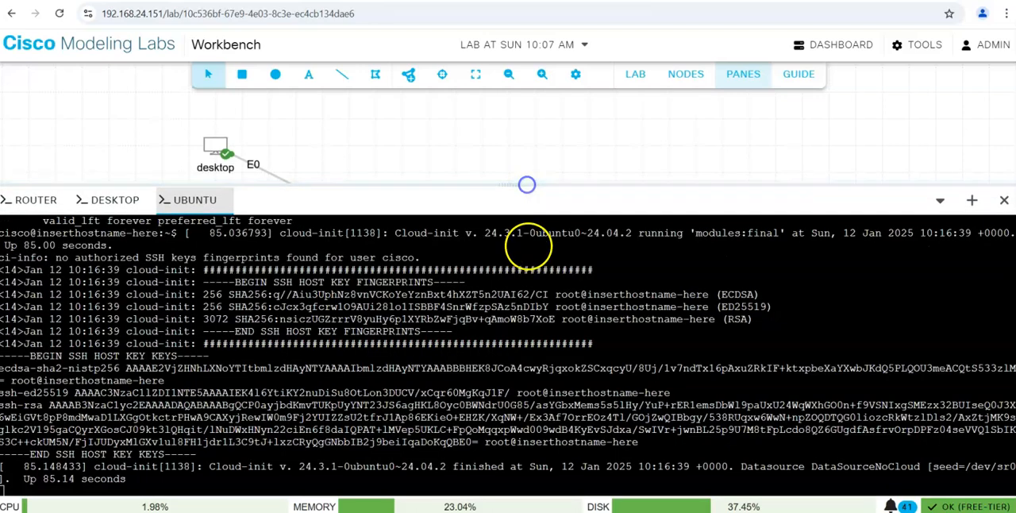
Ping google.com from the router's console to test its internet connectivity.
left_click(32, 199)
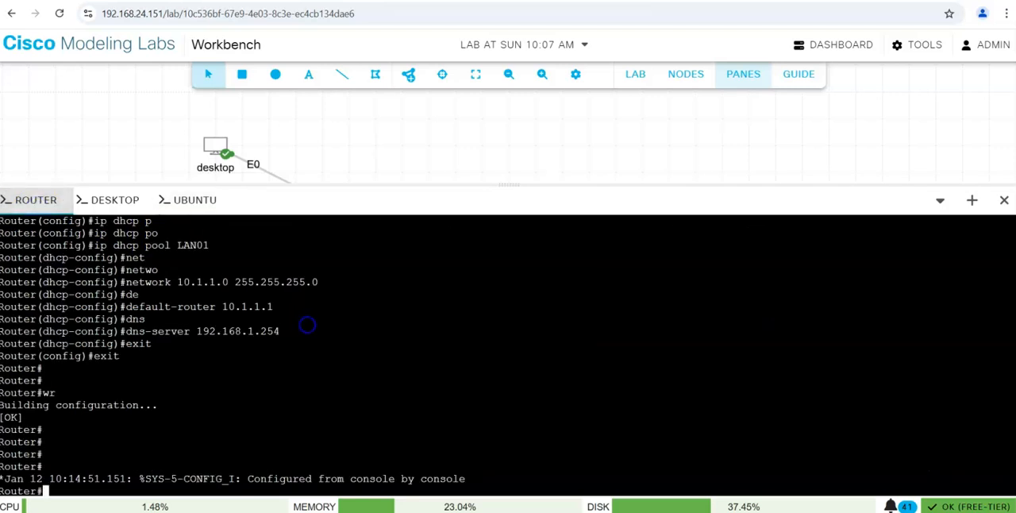
key("Return")
key("Return")
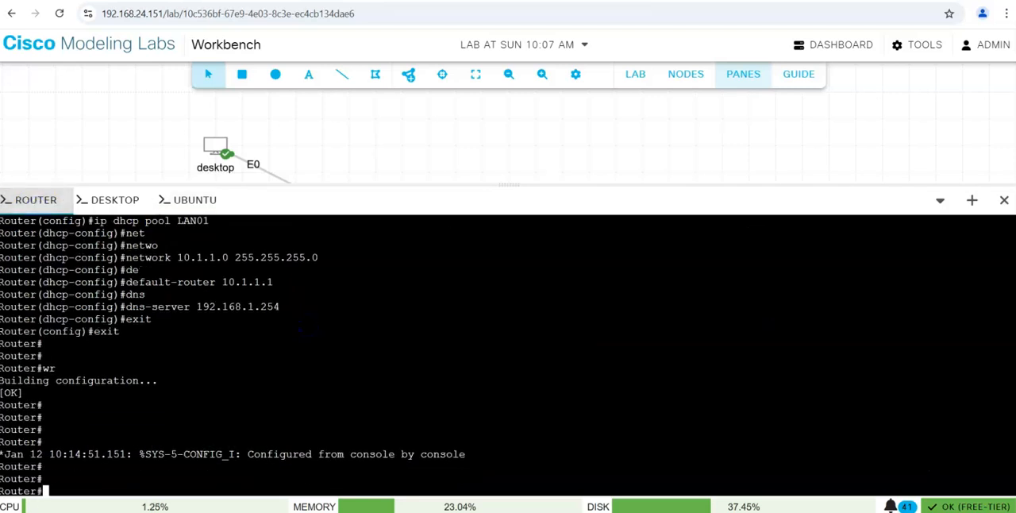
type("ping google.c")
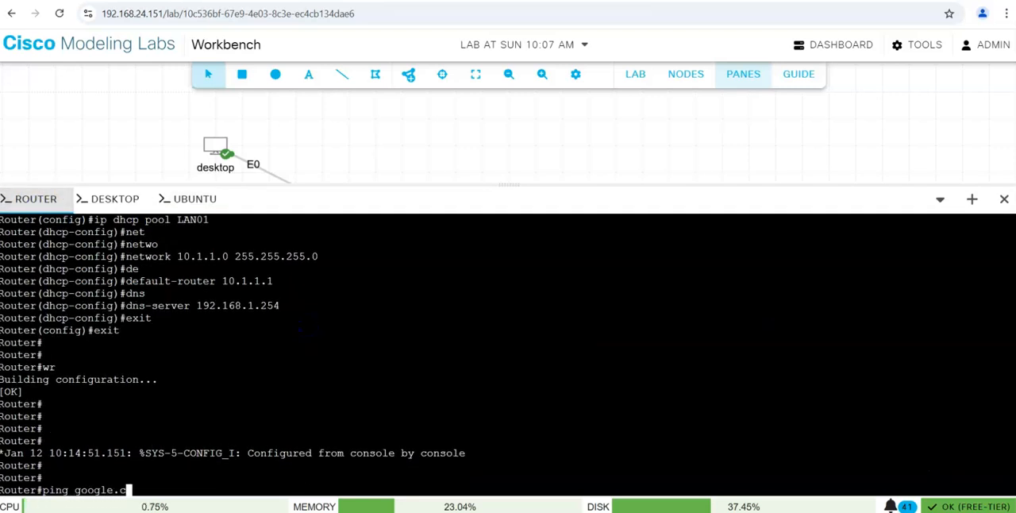
type("om")
key("Return")
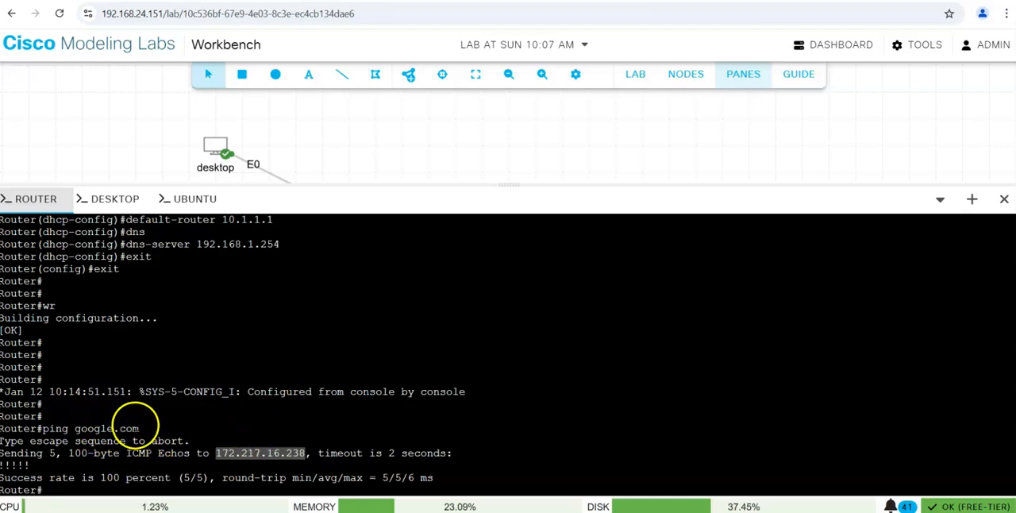
key("Return")
key("Return")
key("Return")
key("Return")
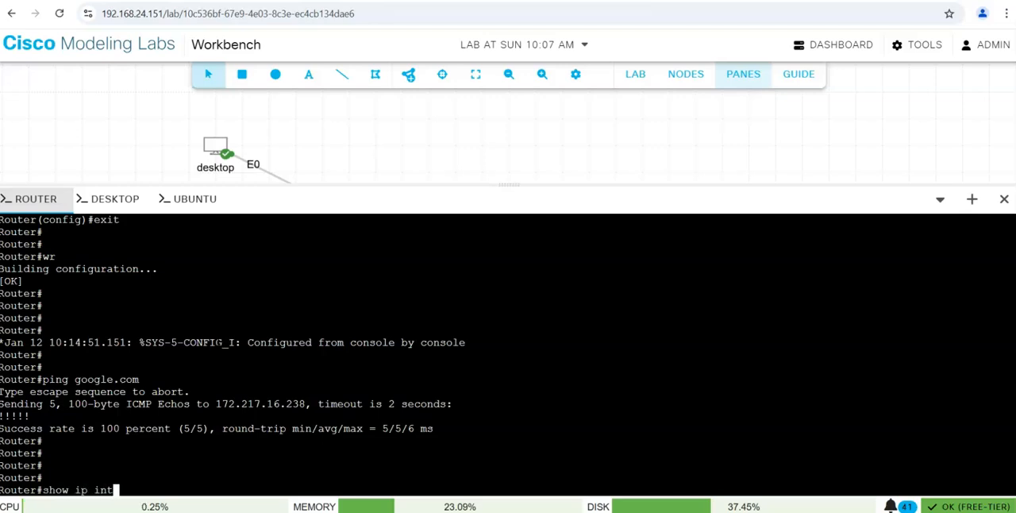
Run show ip interface brief on the router and examine the IP address of Ethernet0/0.
type("show ip int")
key("Tab")
type("brie")
key("Tab")
key("Return")
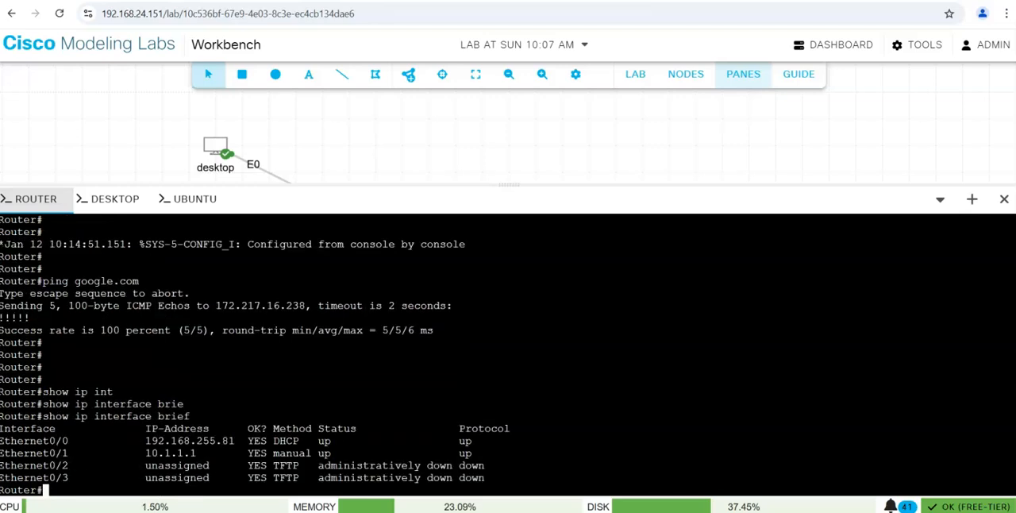
left_click_drag(236, 441, 154, 439)
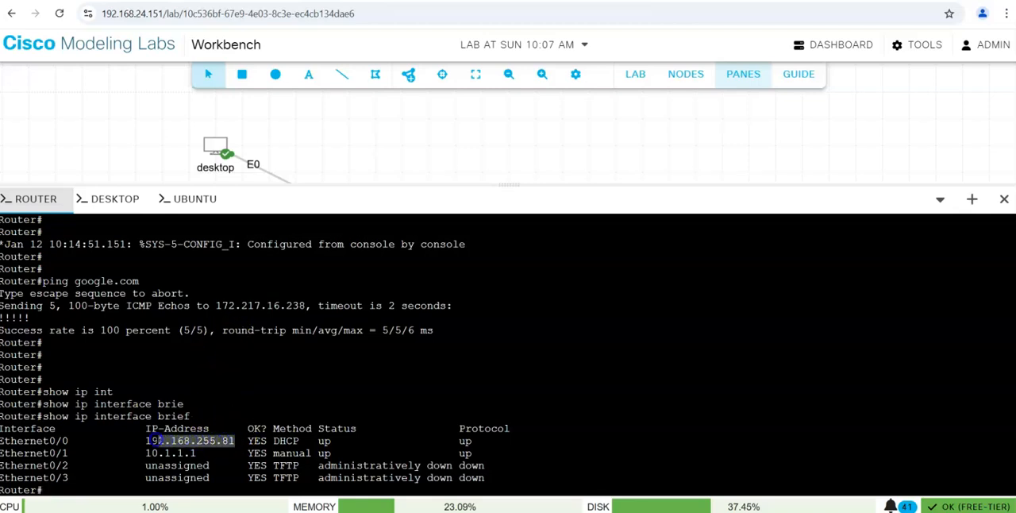
key("Return")
key("Return")
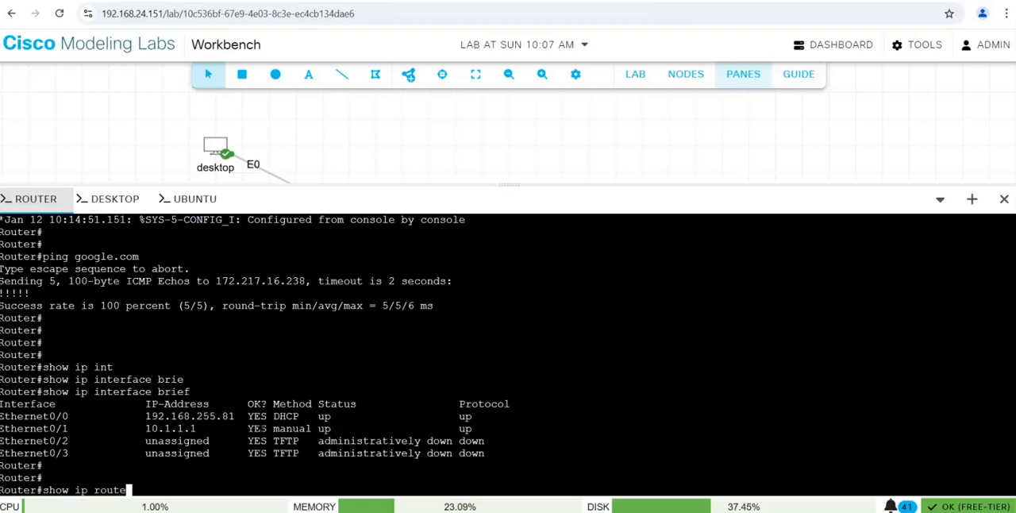
Run show ip route on the router and compare the default route's next hop with the Ethernet0/0 address.
type("show ip route")
key("Return")
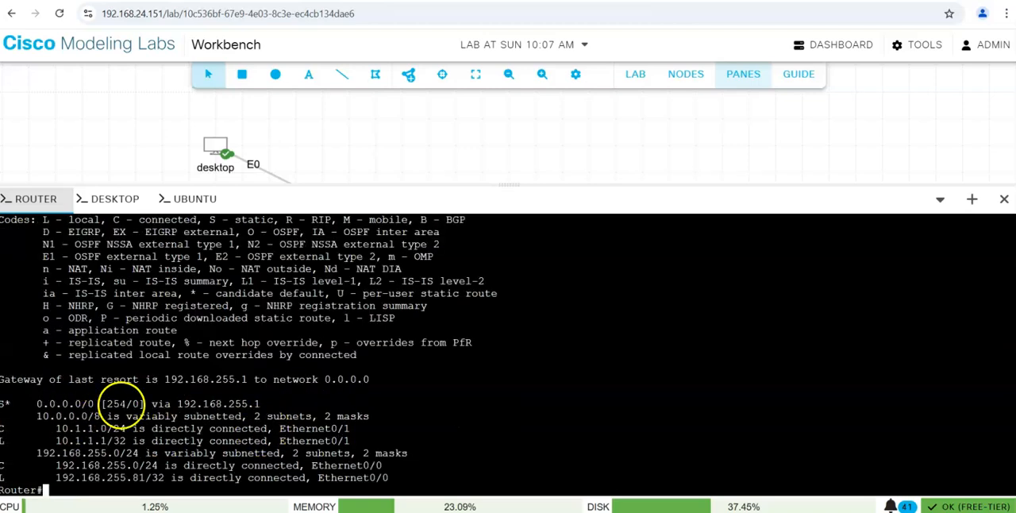
left_click_drag(145, 404, 63, 403)
left_click_drag(247, 404, 188, 405)
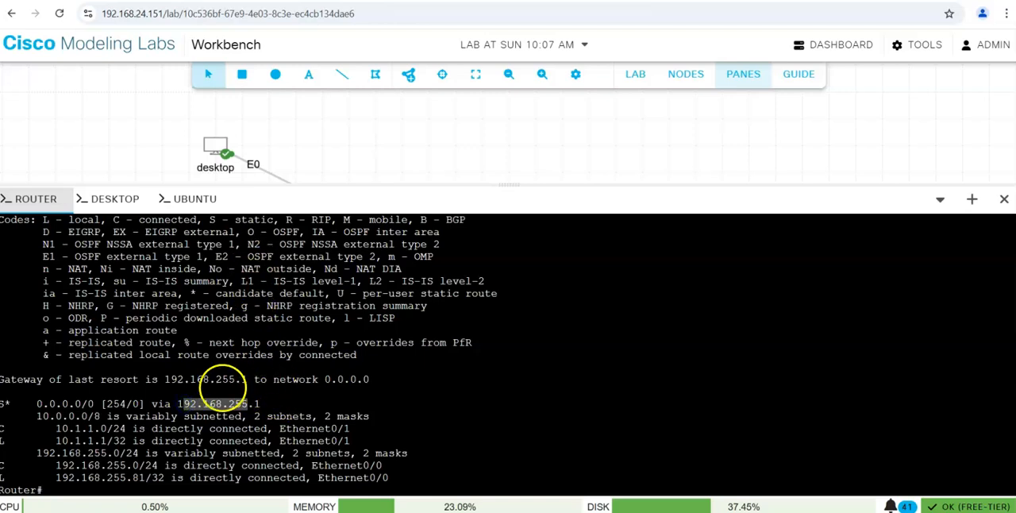
scroll(242, 383, "up", 5)
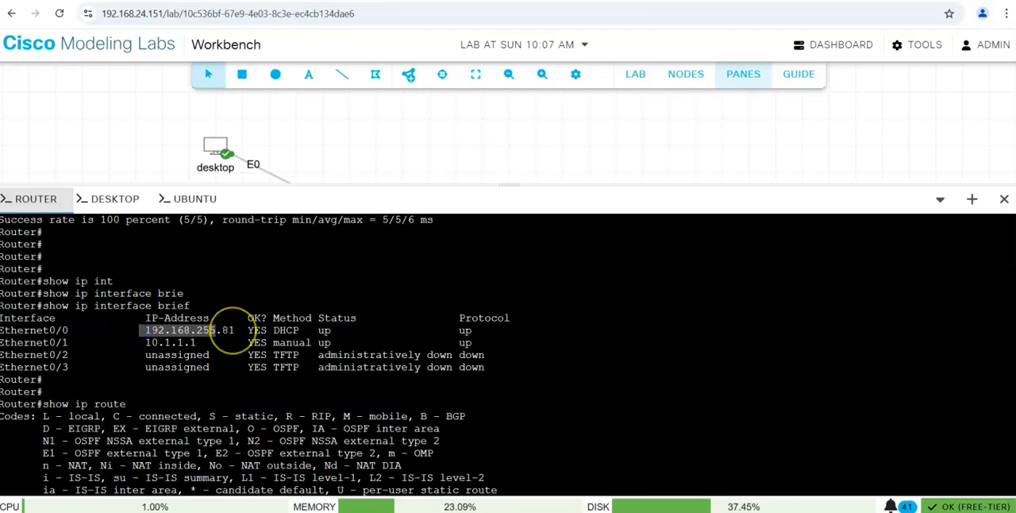
scroll(233, 331, "down", 5)
left_click(276, 377)
key("Return")
key("Return")
key("Return")
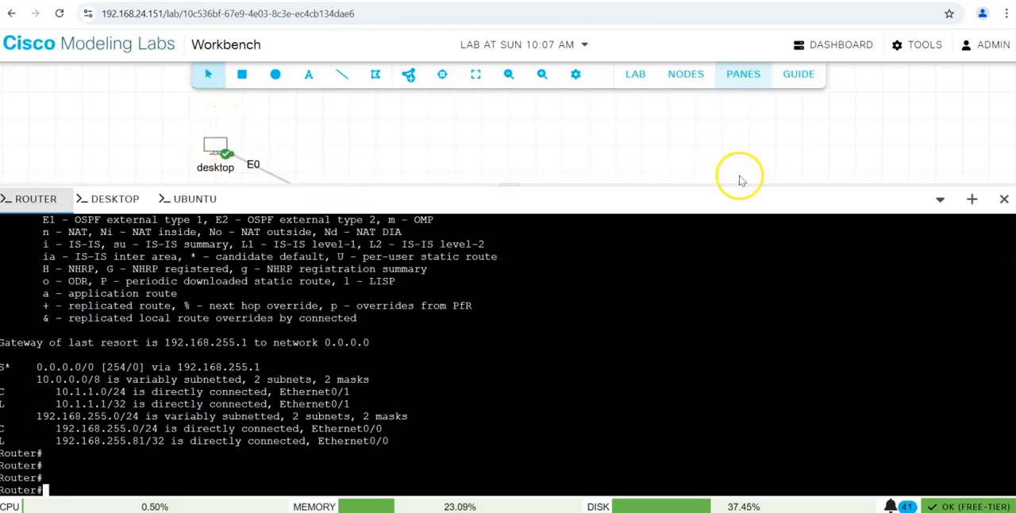
Shrink the console area and add the text label 192.168.255.0/24 above the link between Router and ext-conn.
left_click_drag(515, 184, 509, 383)
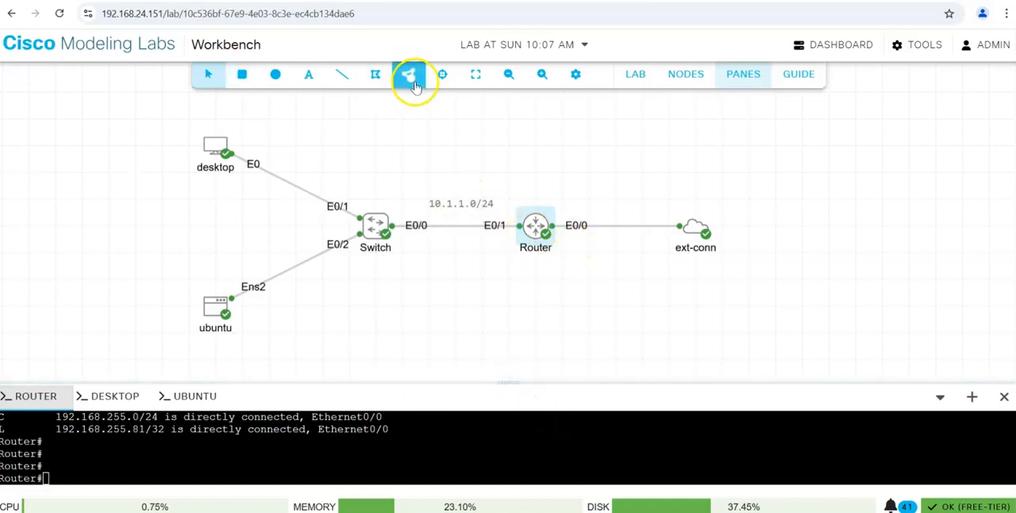
left_click(308, 80)
left_click(592, 201)
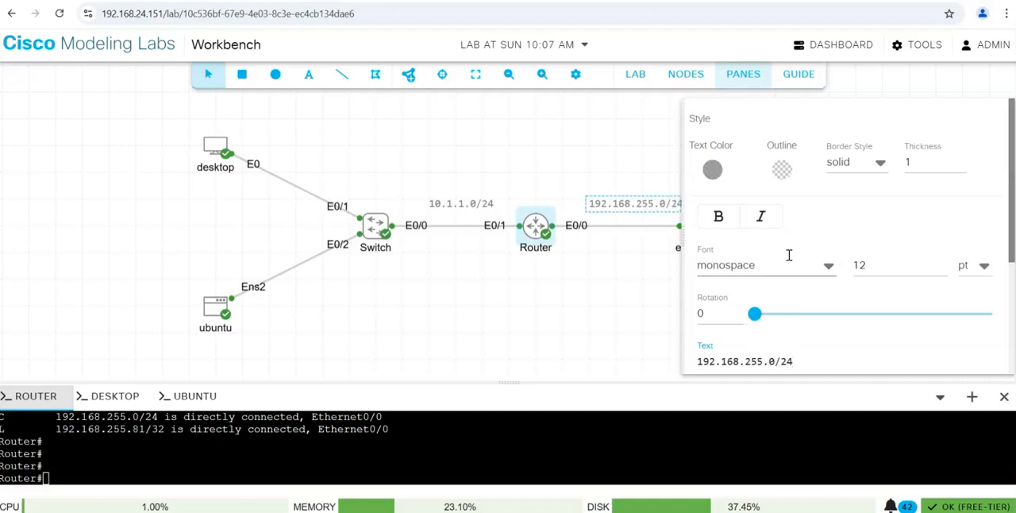
left_click(488, 322)
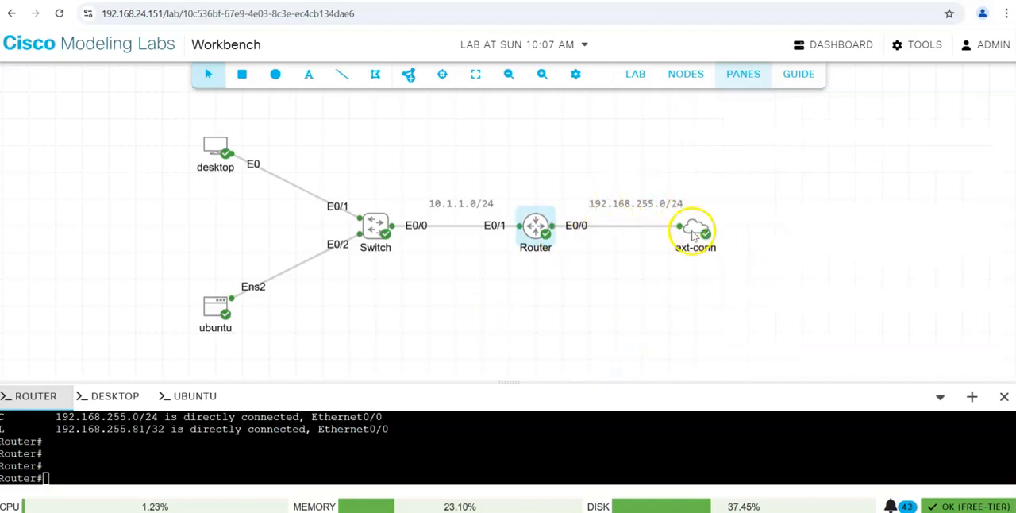
Move ext-conn farther from Router and shift the 192.168.255.0/24 label to the middle of their link.
left_click(649, 205)
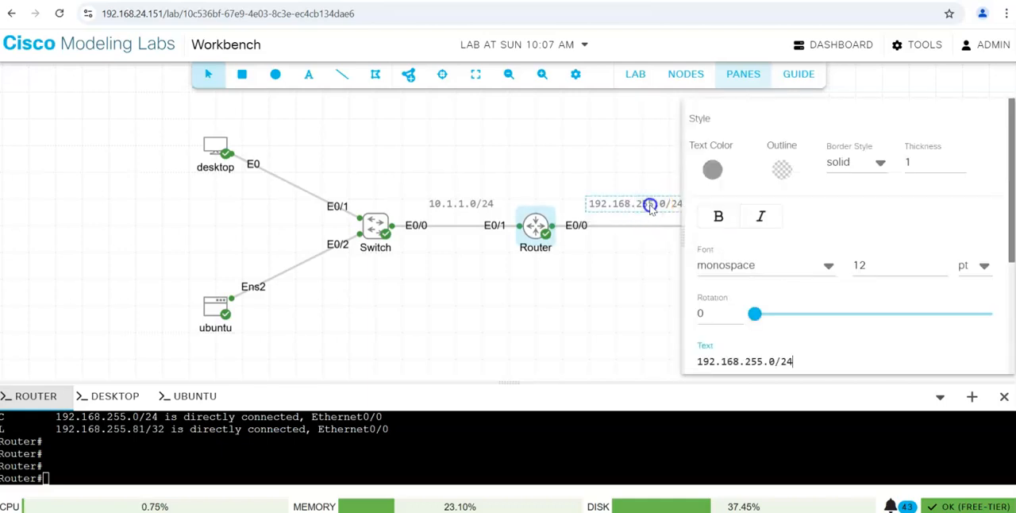
mouse_move(649, 208)
left_mouse_down()
mouse_move(667, 208)
mouse_move(656, 209)
left_mouse_up()
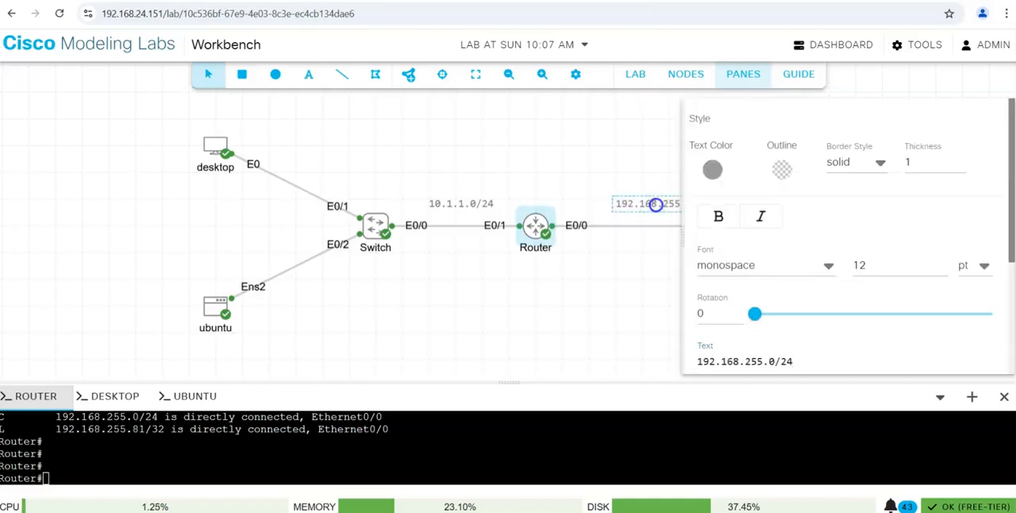
left_click(654, 275)
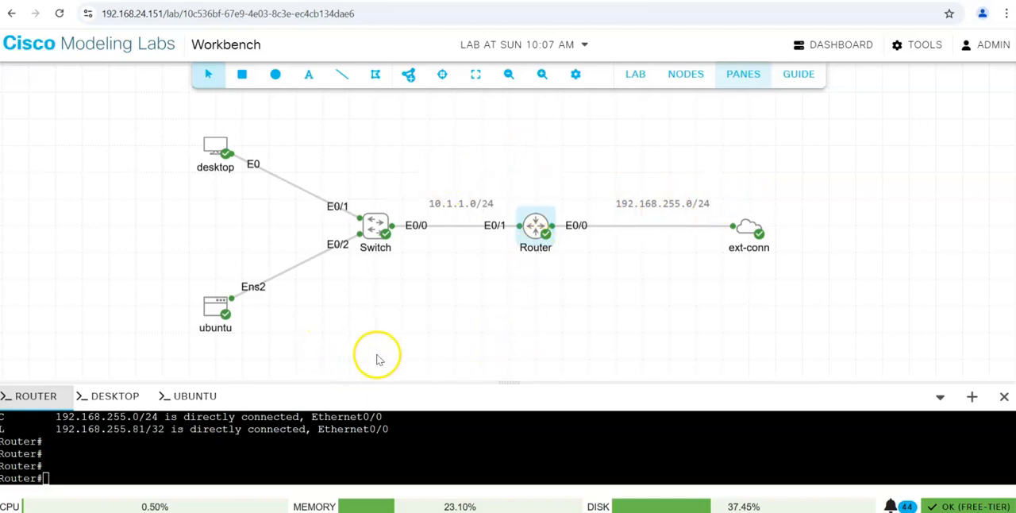
Enlarge the router's console area while keeping the whole topology in view.
left_click_drag(513, 381, 510, 350)
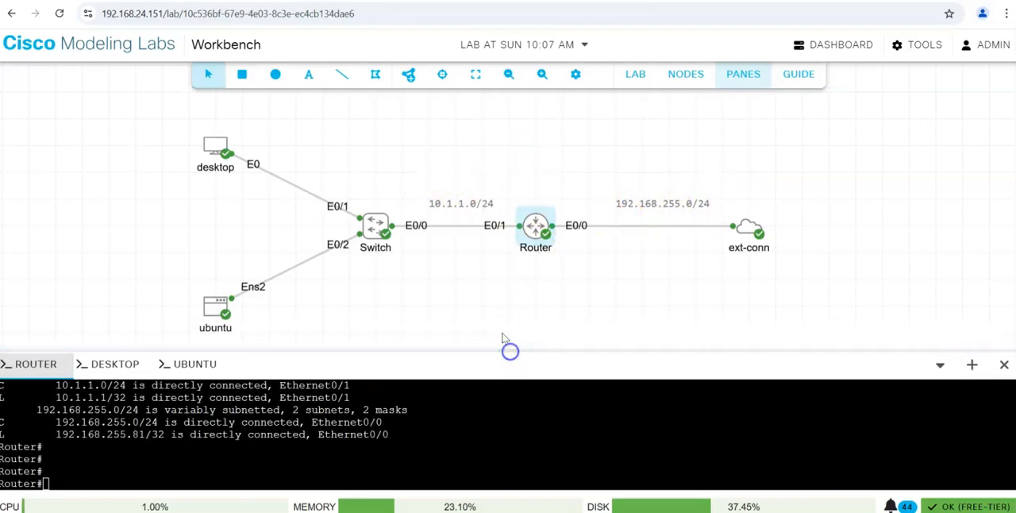